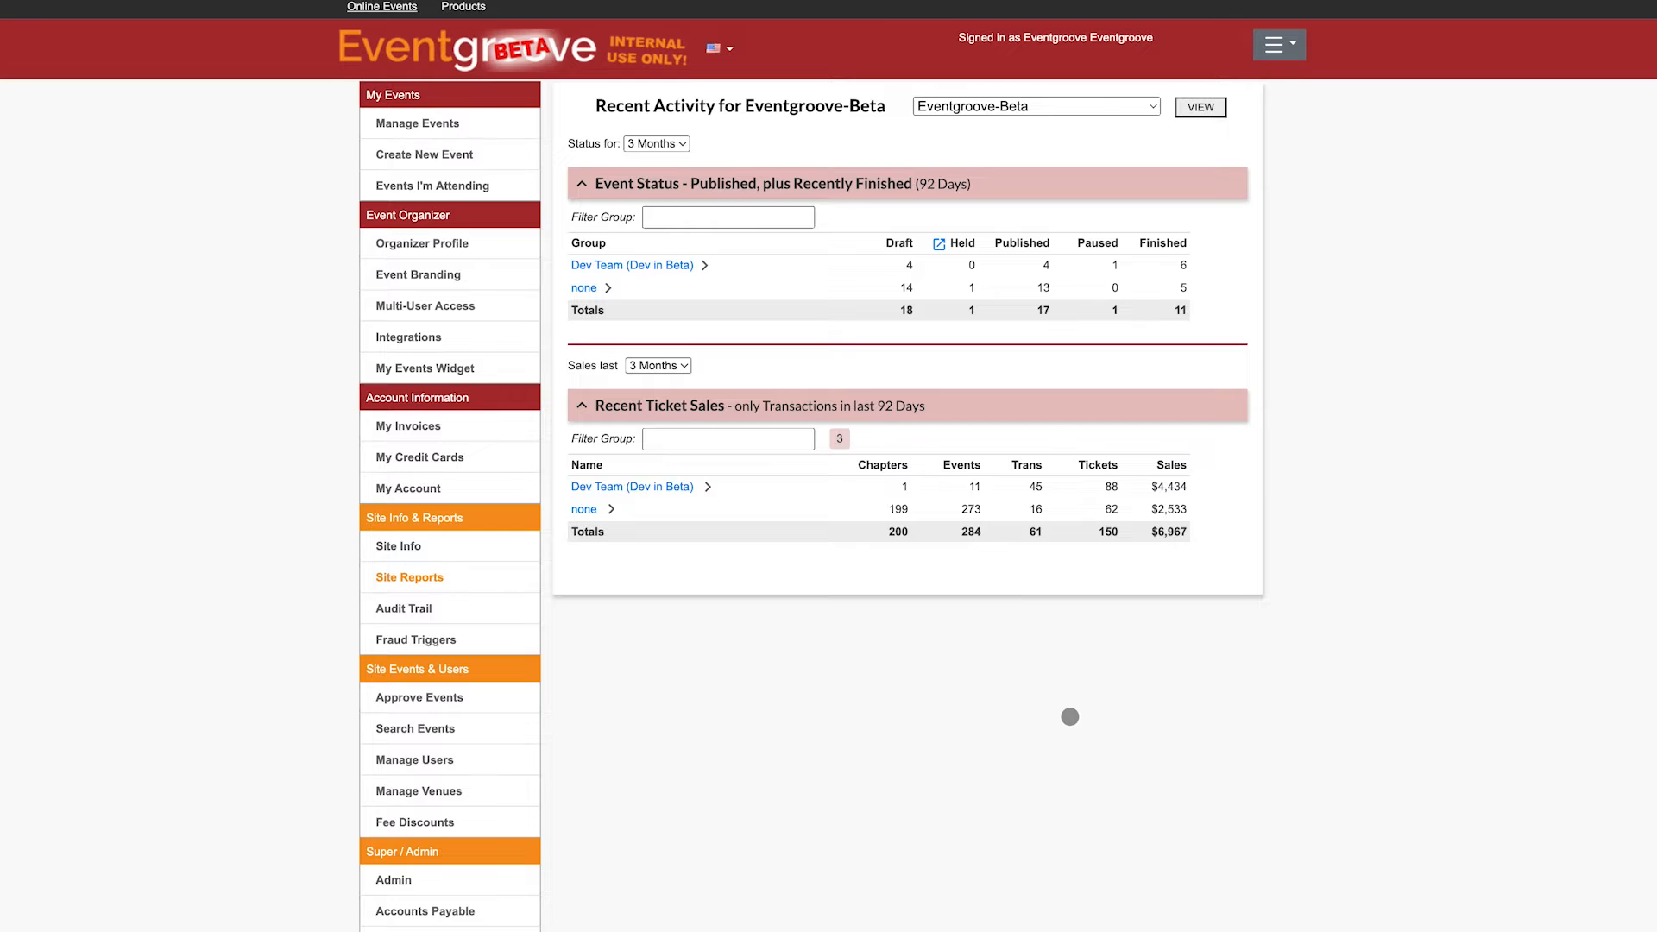
# Open the List Manager for the Demo event from the managed events.
pyautogui.click(404, 123)
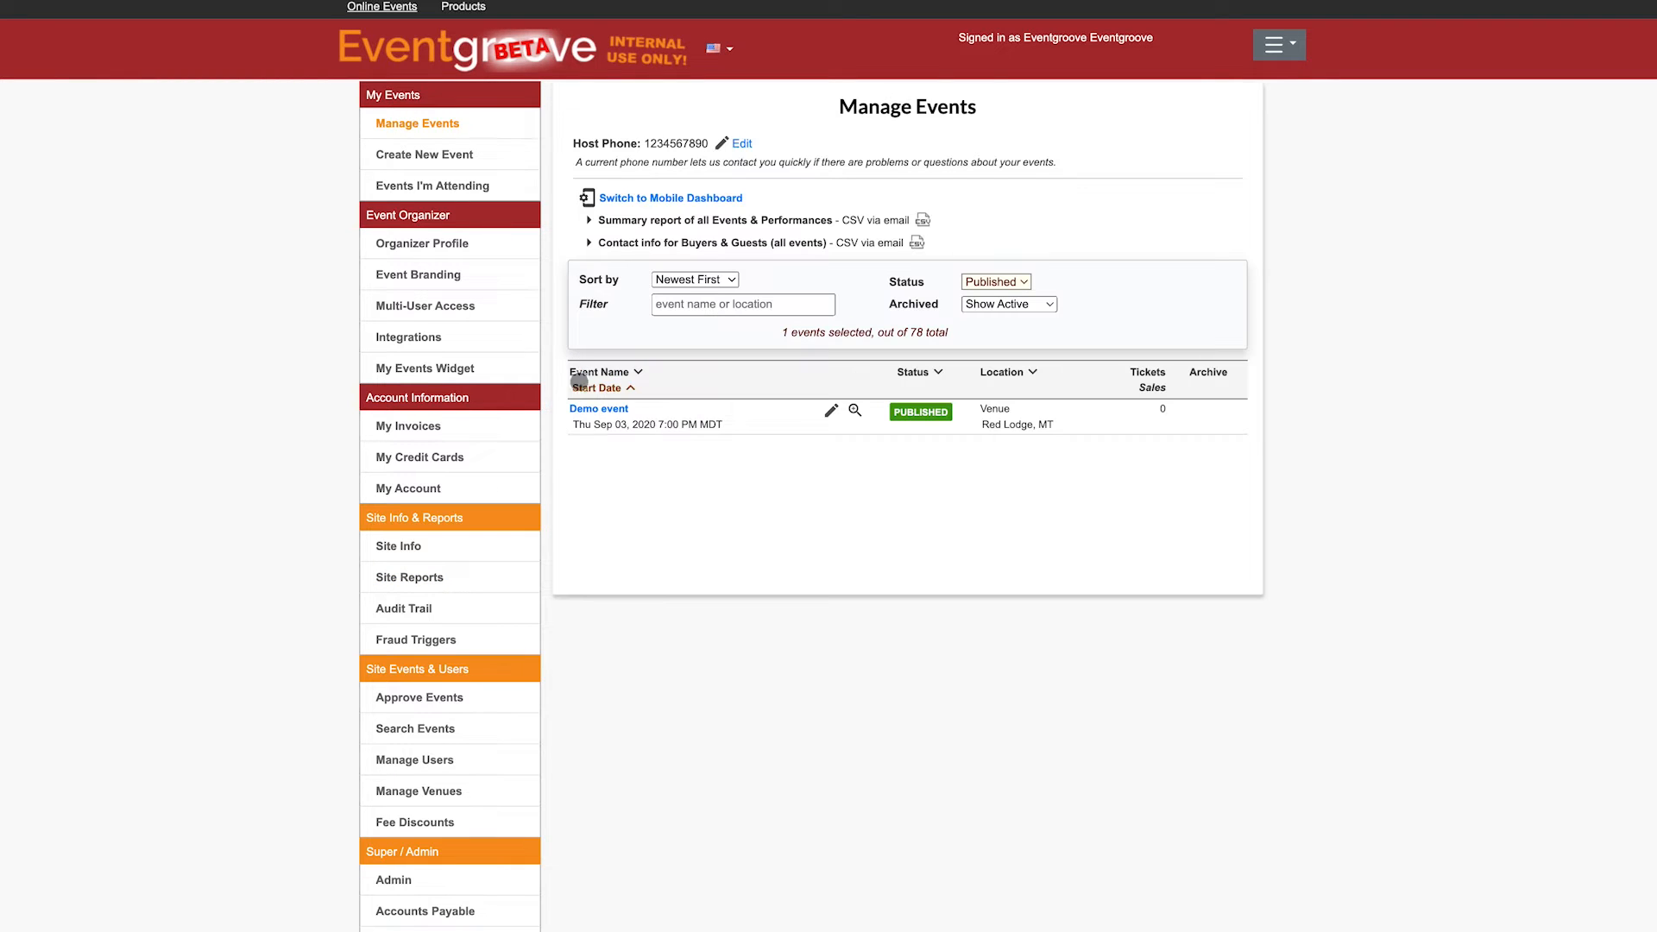
pyautogui.click(590, 411)
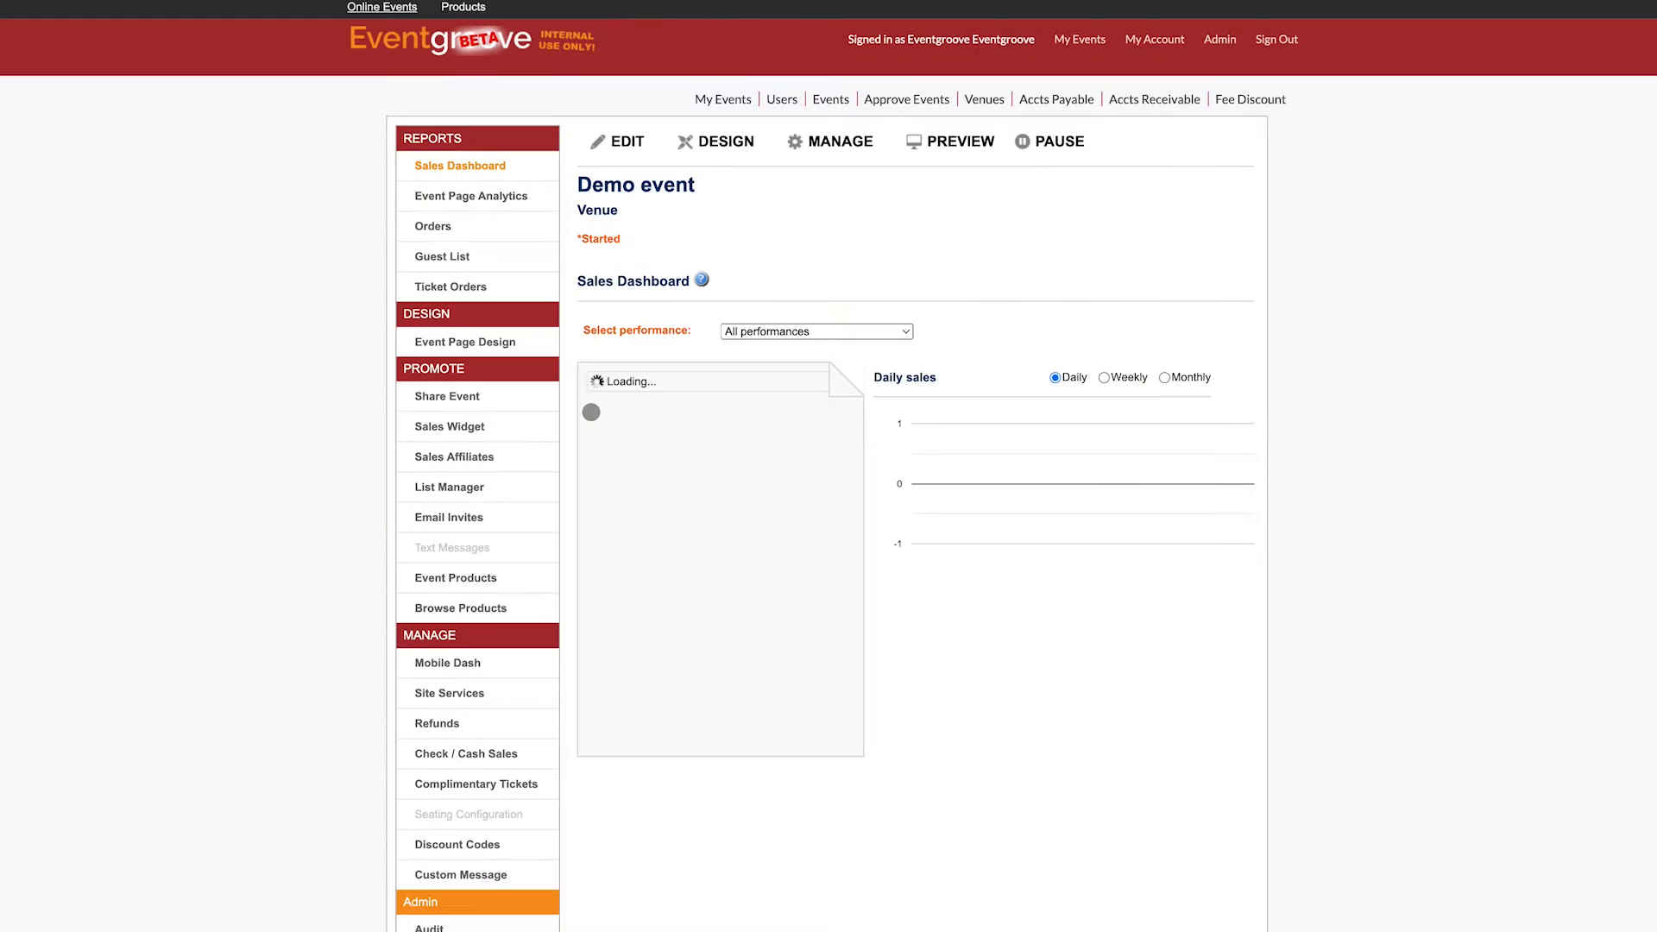
pyautogui.click(449, 486)
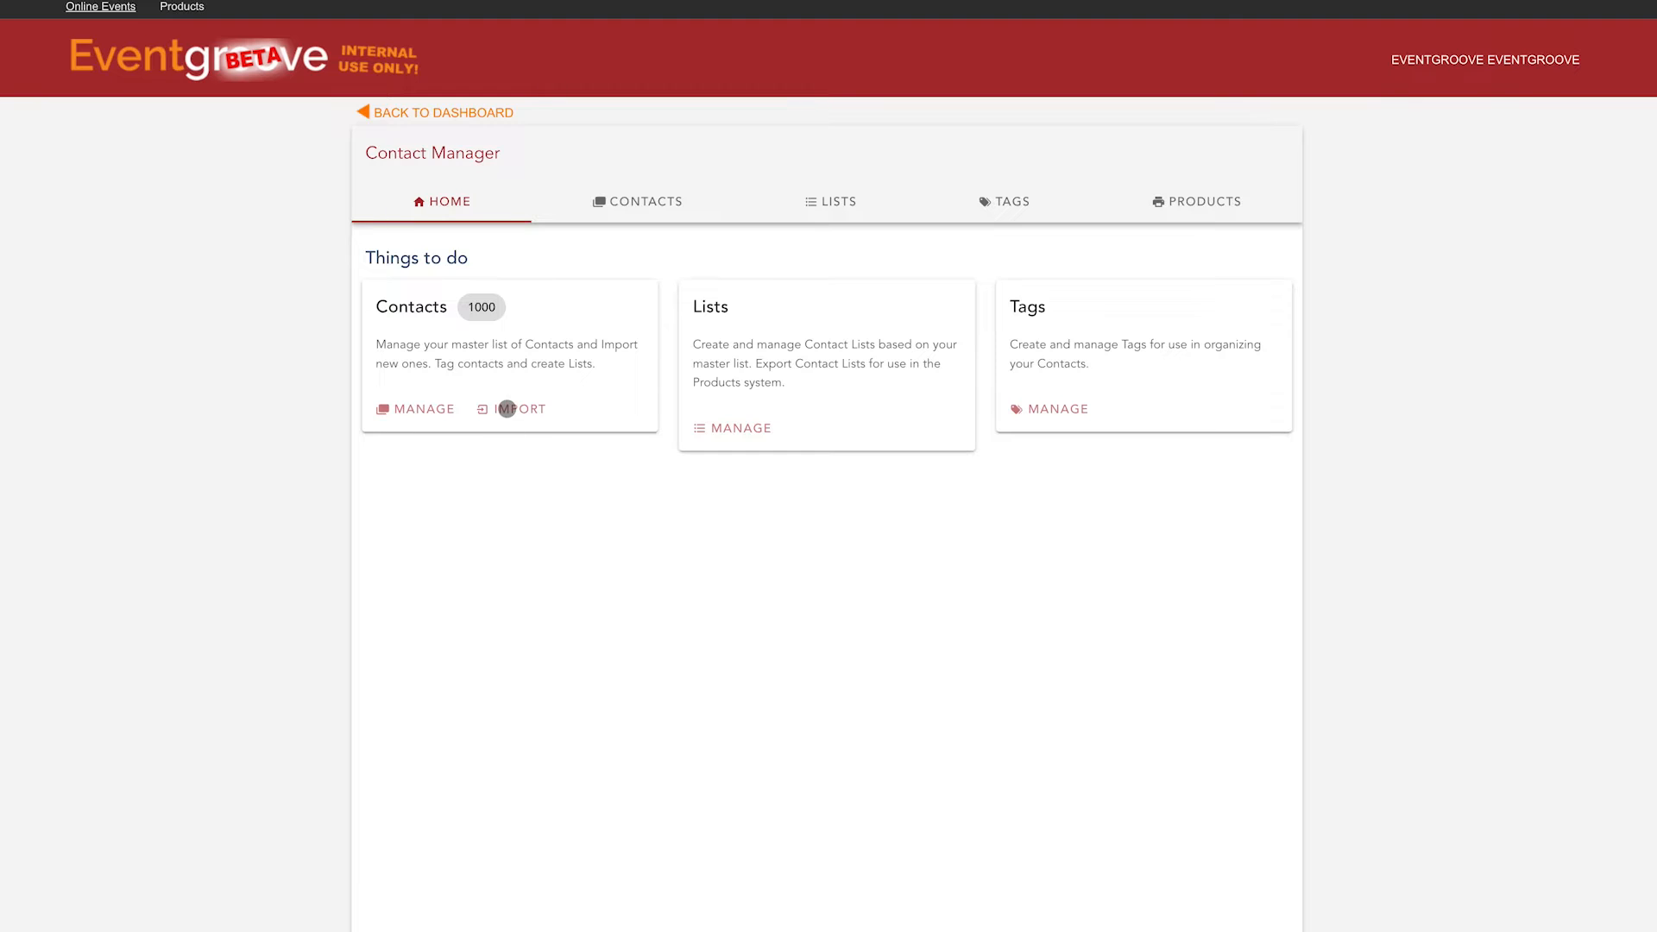
# Start a contact import from a CSV file and upload sample-mailing-list.csv from the Desktop.
pyautogui.click(511, 410)
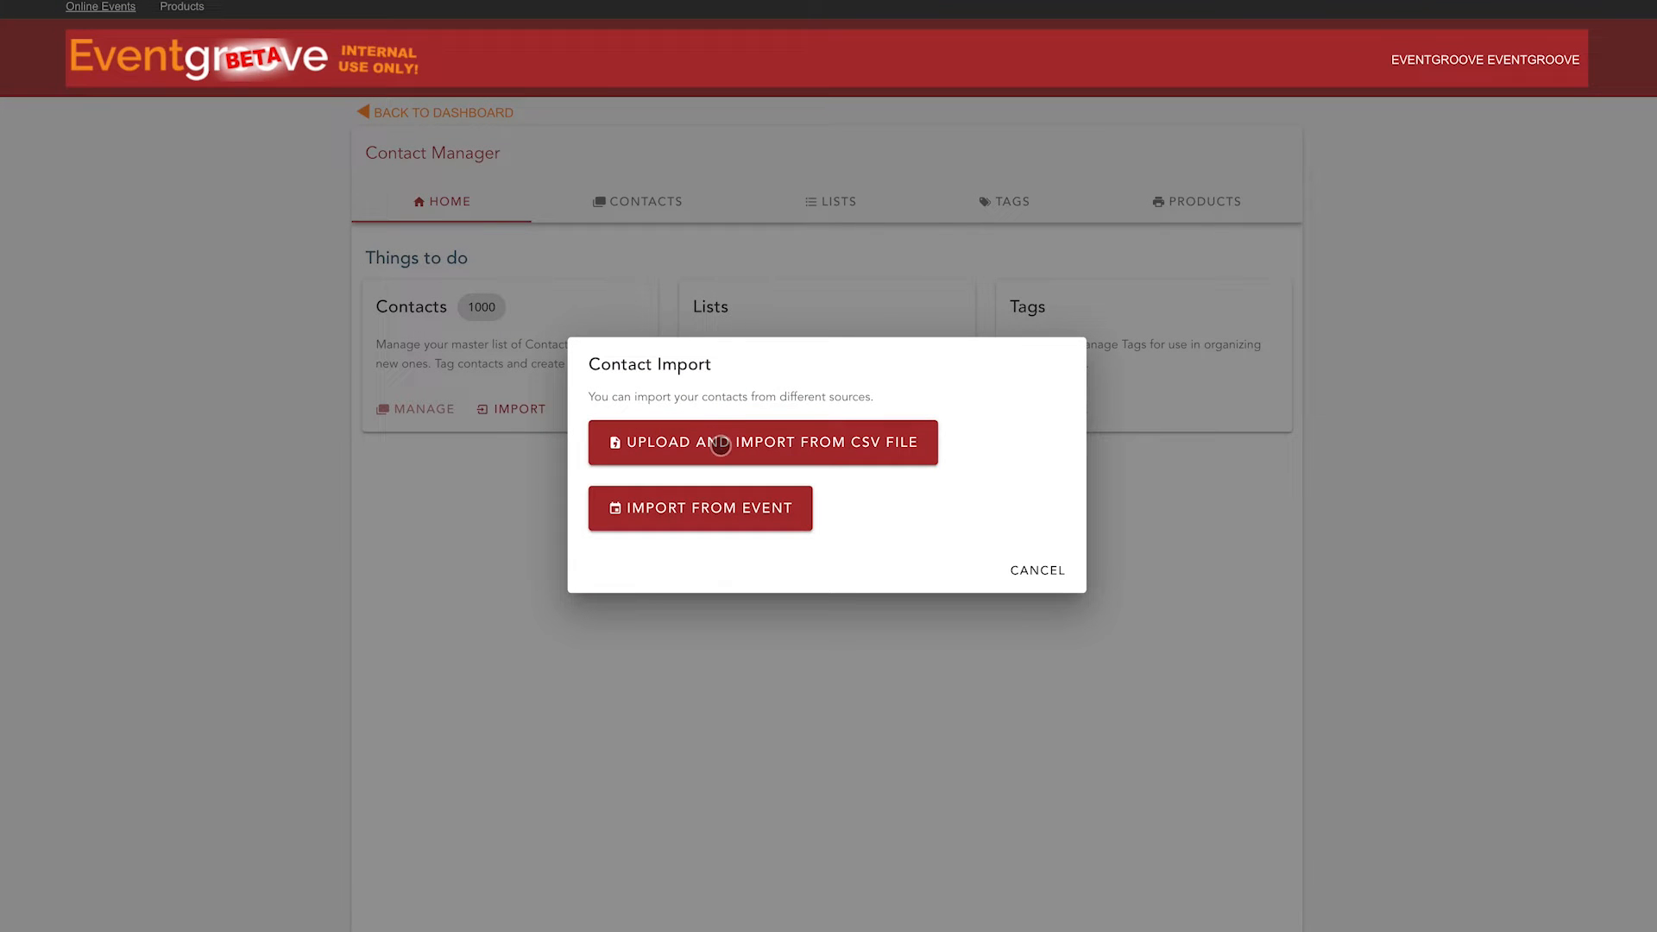
pyautogui.click(724, 441)
pyautogui.click(445, 721)
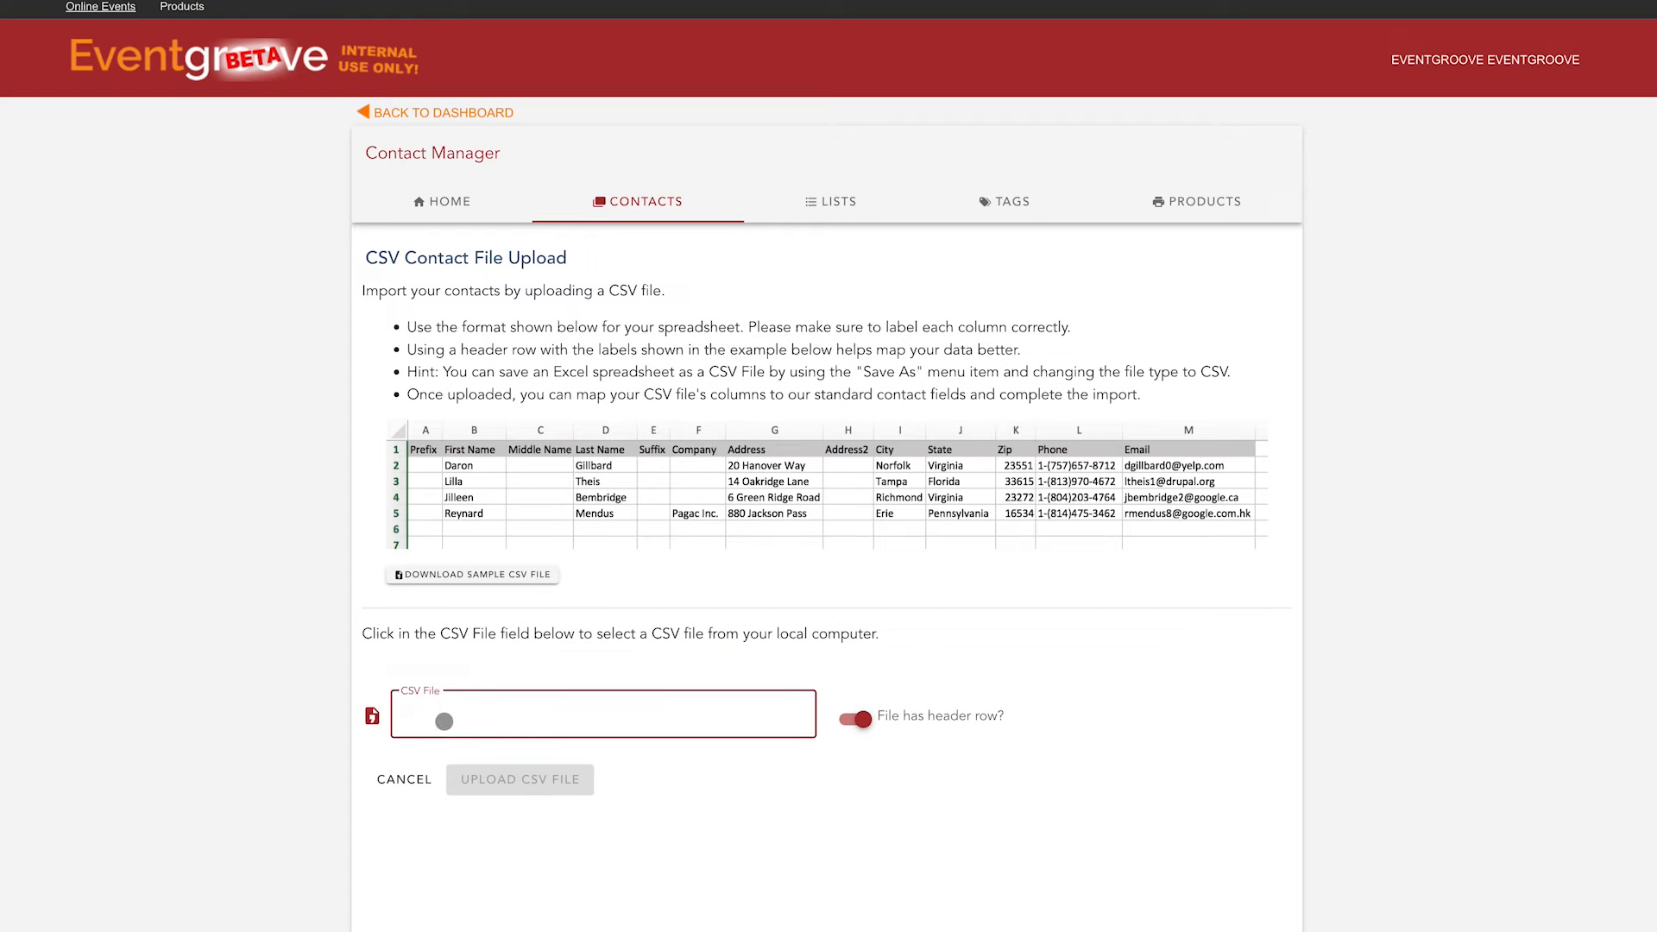
pyautogui.click(515, 401)
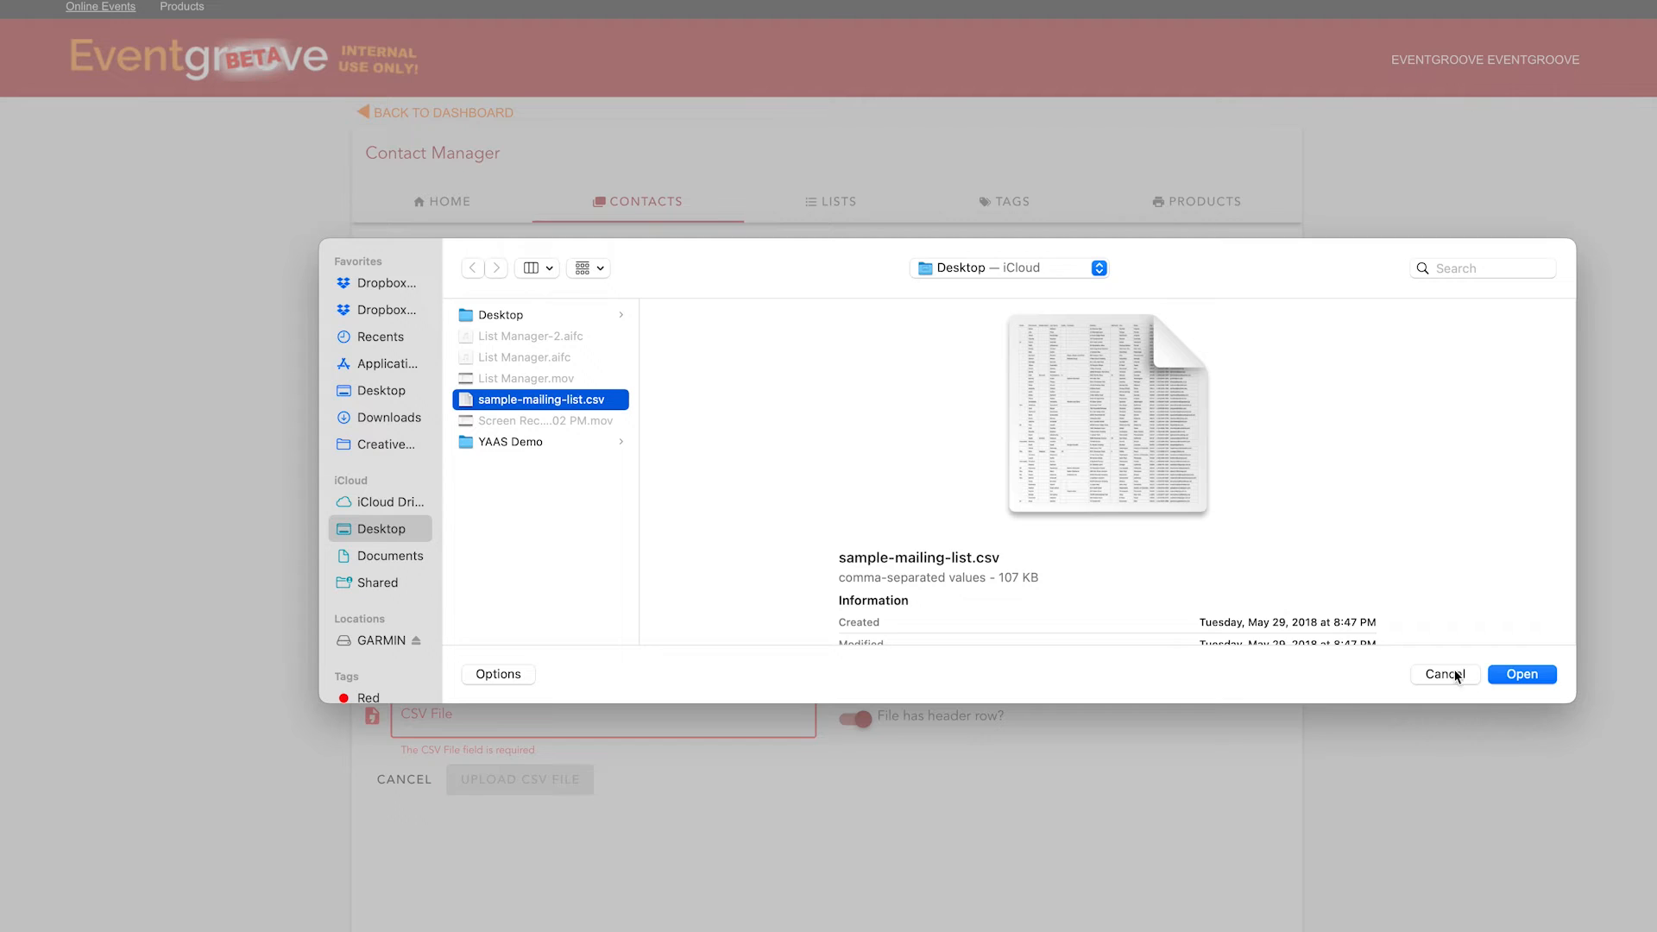
pyautogui.click(1521, 676)
pyautogui.click(523, 784)
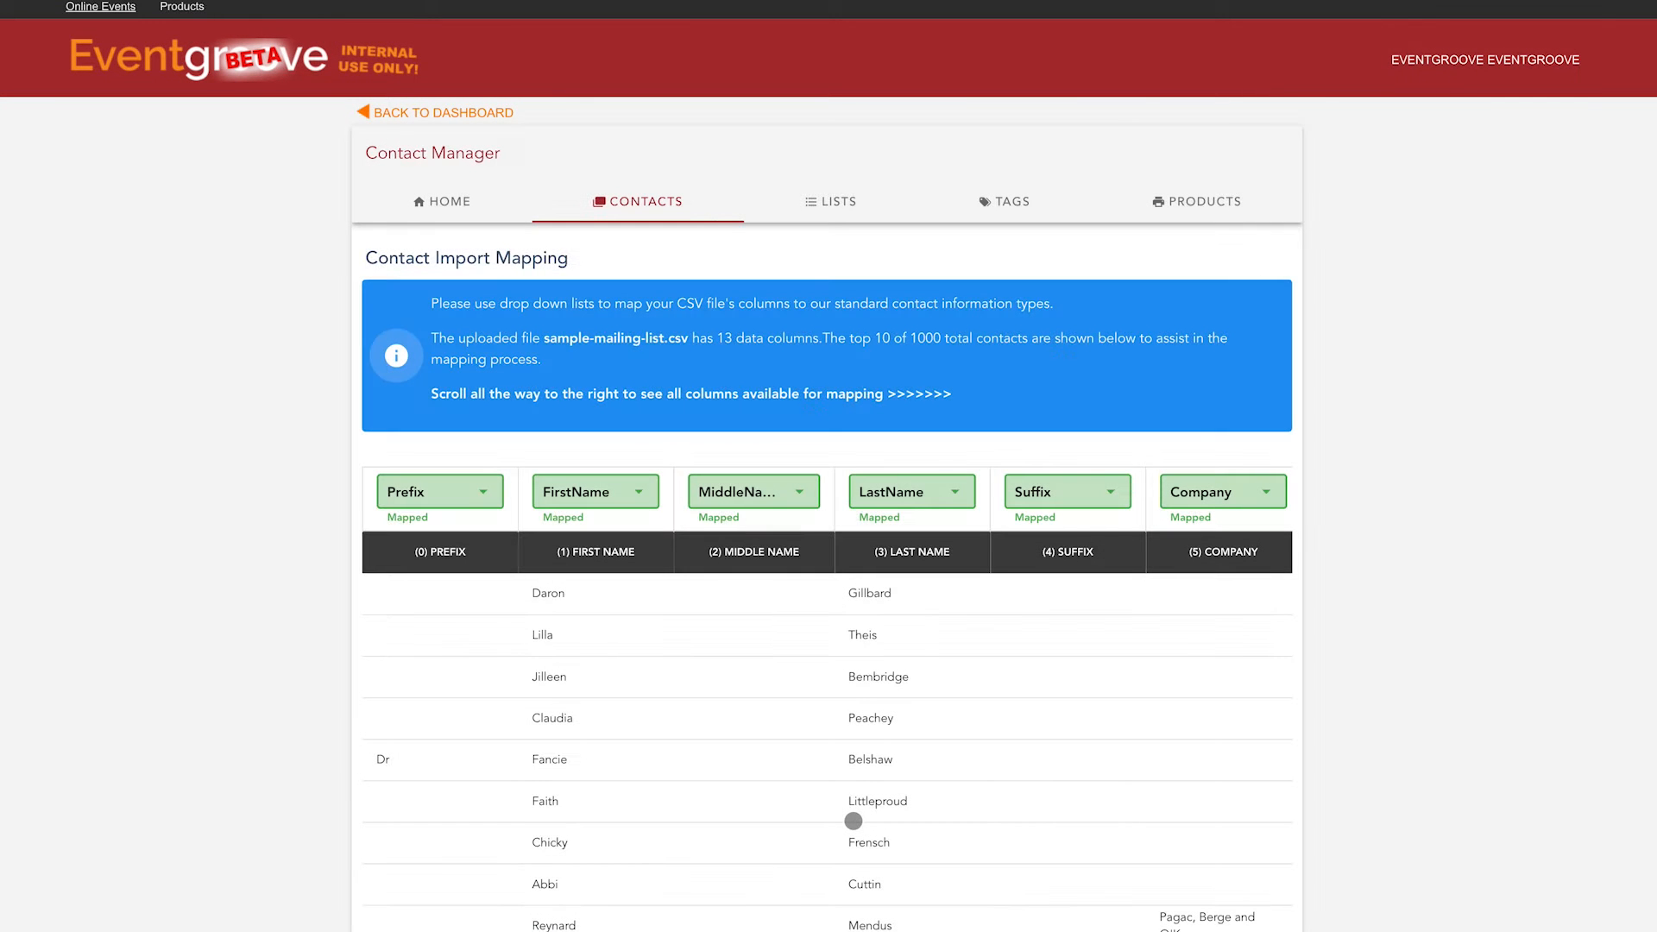
# Review the column mapping through to Email, keep Phone mapped, and import the contacts.
pyautogui.hscroll(7, 1169, 494)
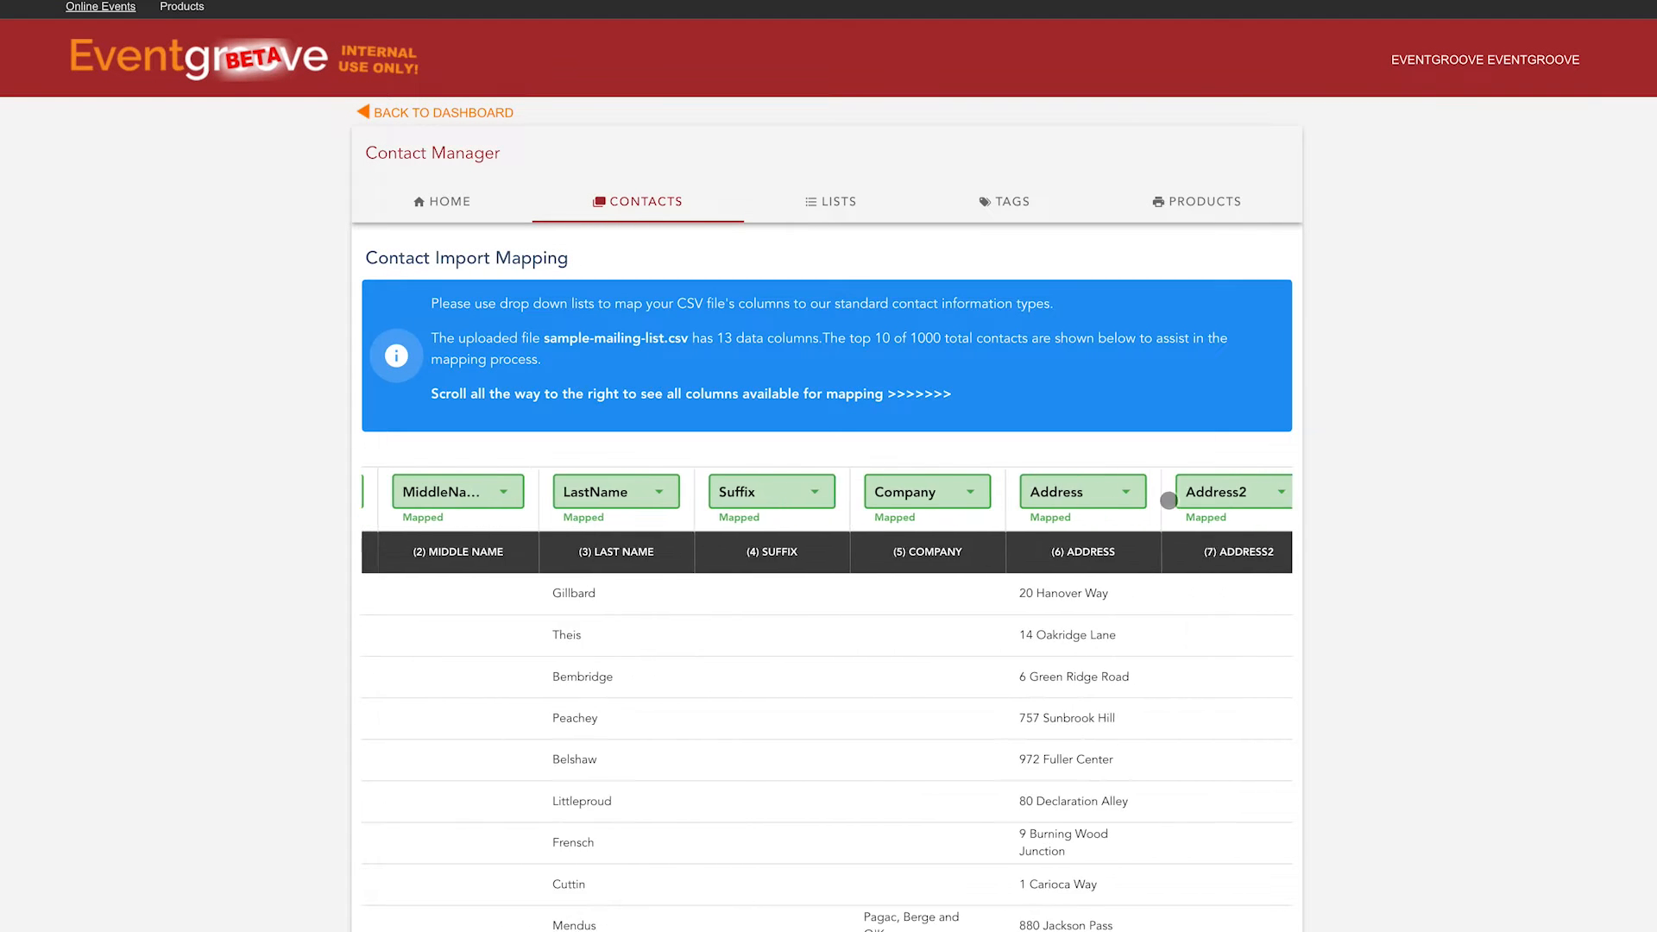
pyautogui.hscroll(5, 1168, 500)
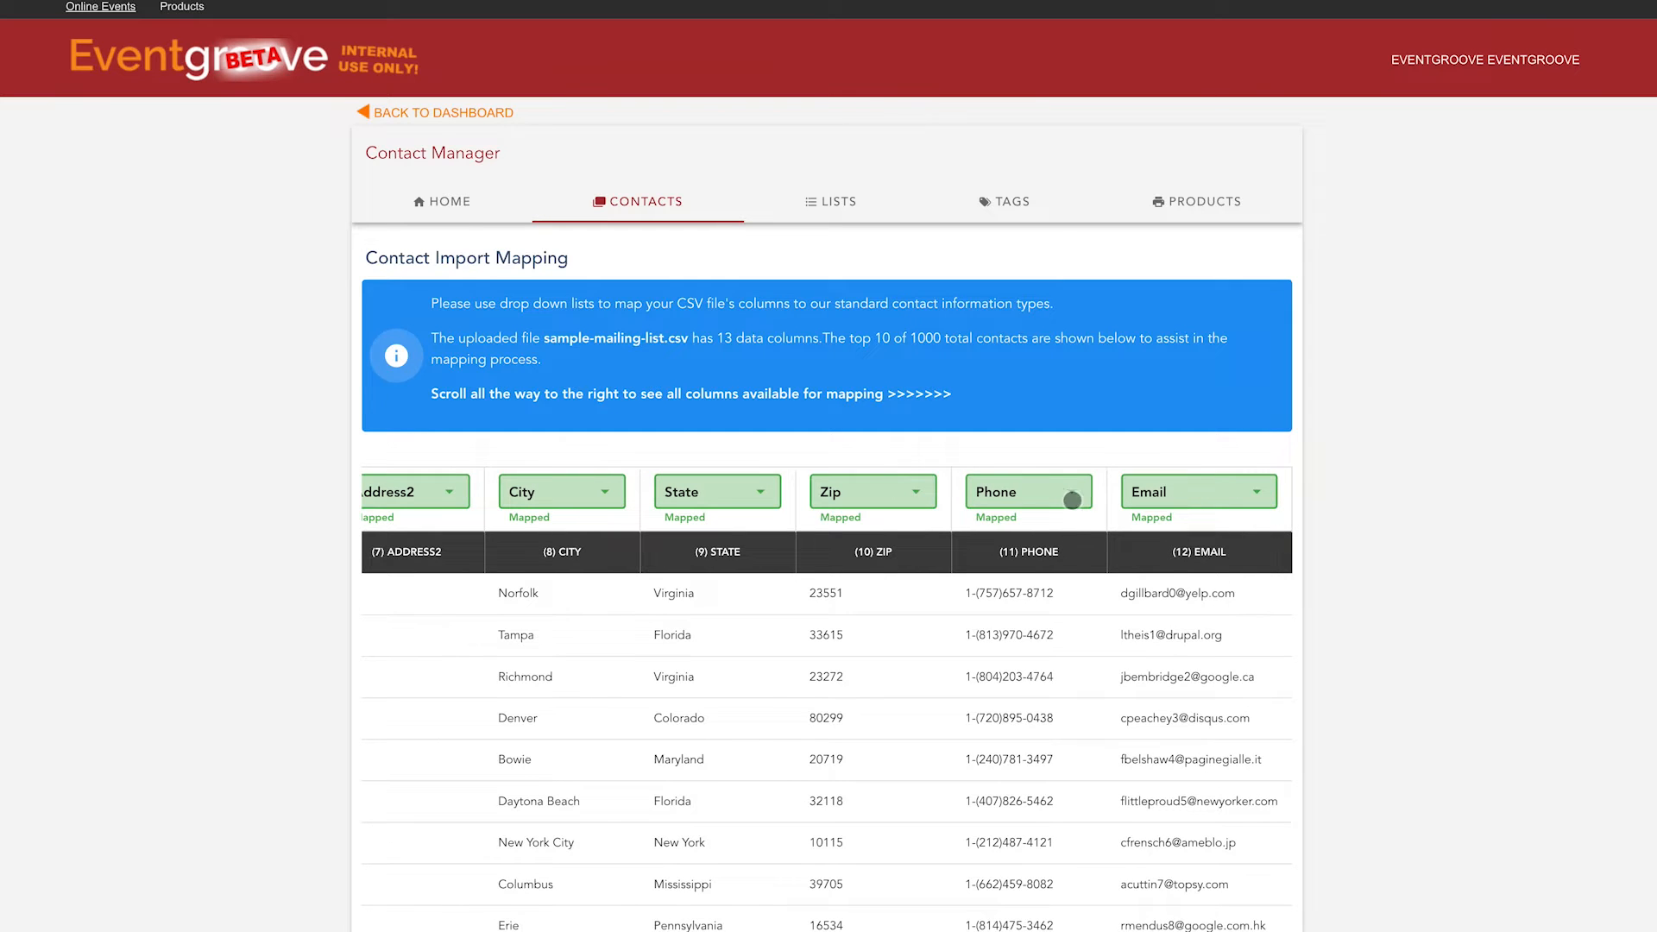
pyautogui.click(1068, 496)
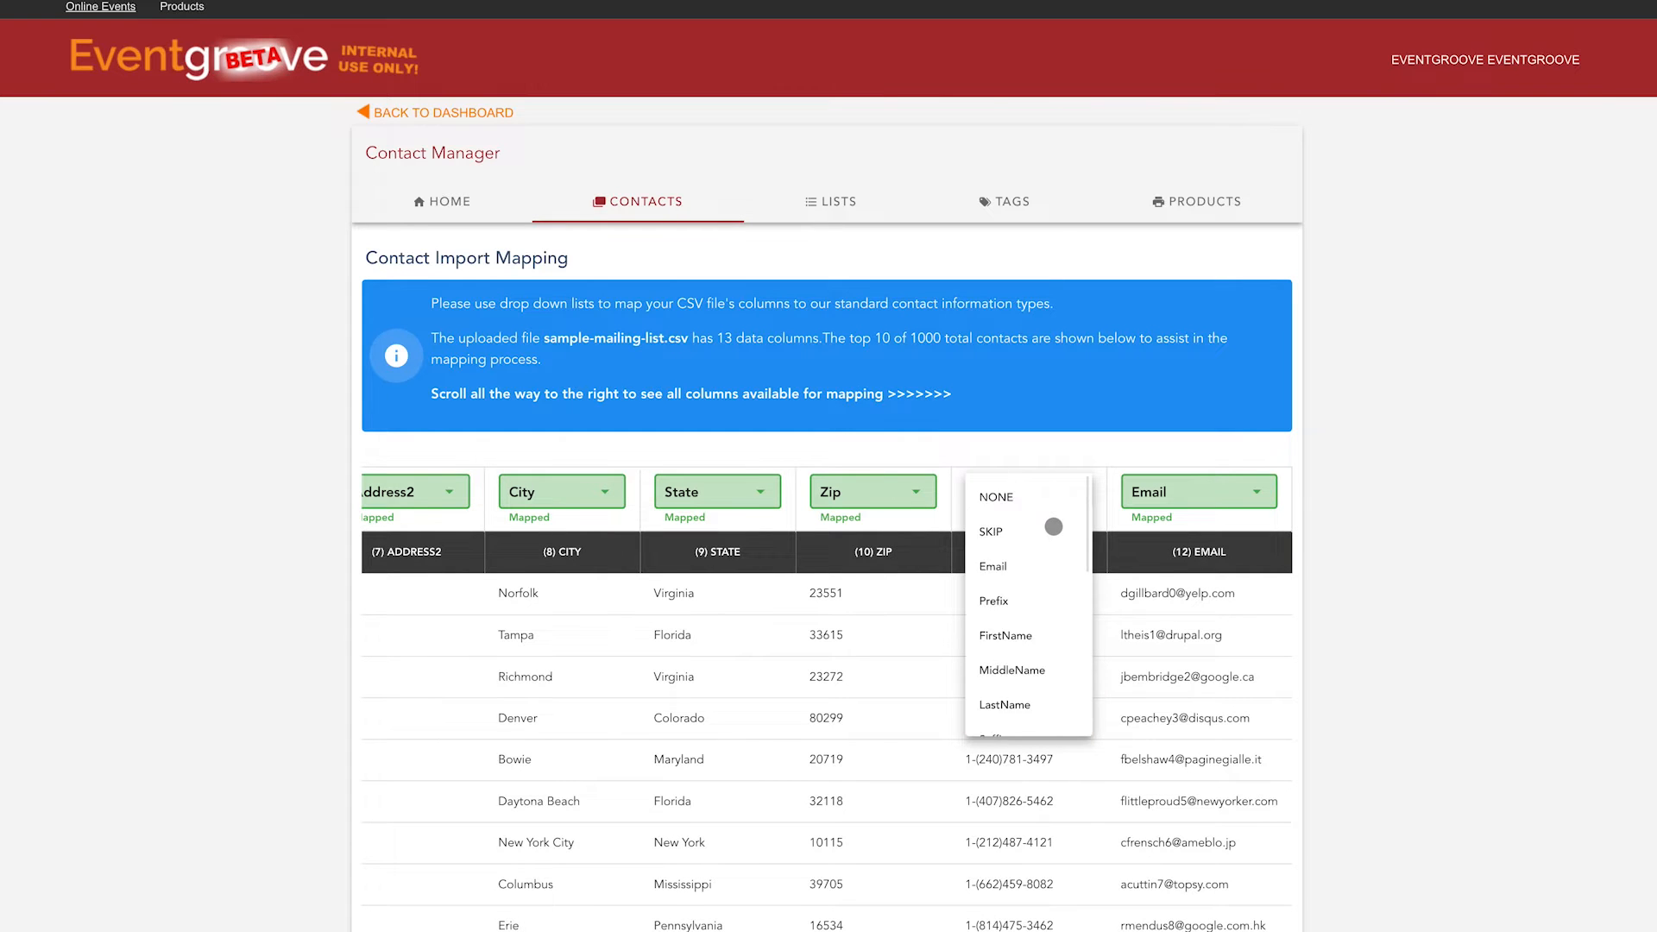
pyautogui.click(1433, 559)
pyautogui.scroll(-5, 1407, 560)
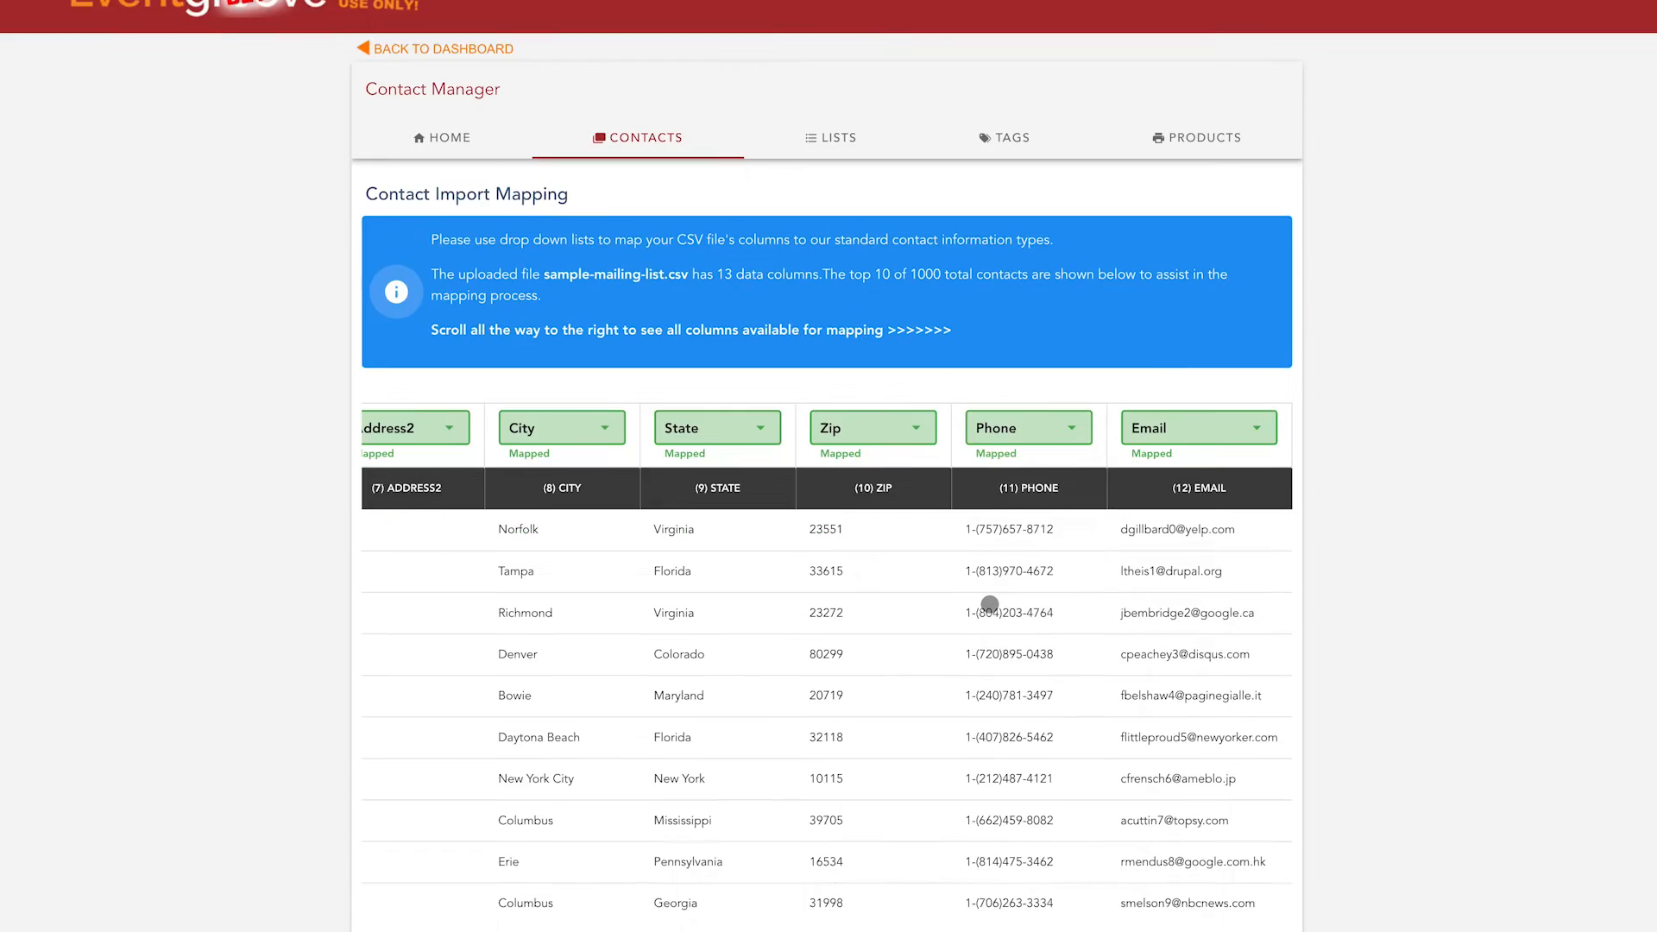
pyautogui.click(480, 735)
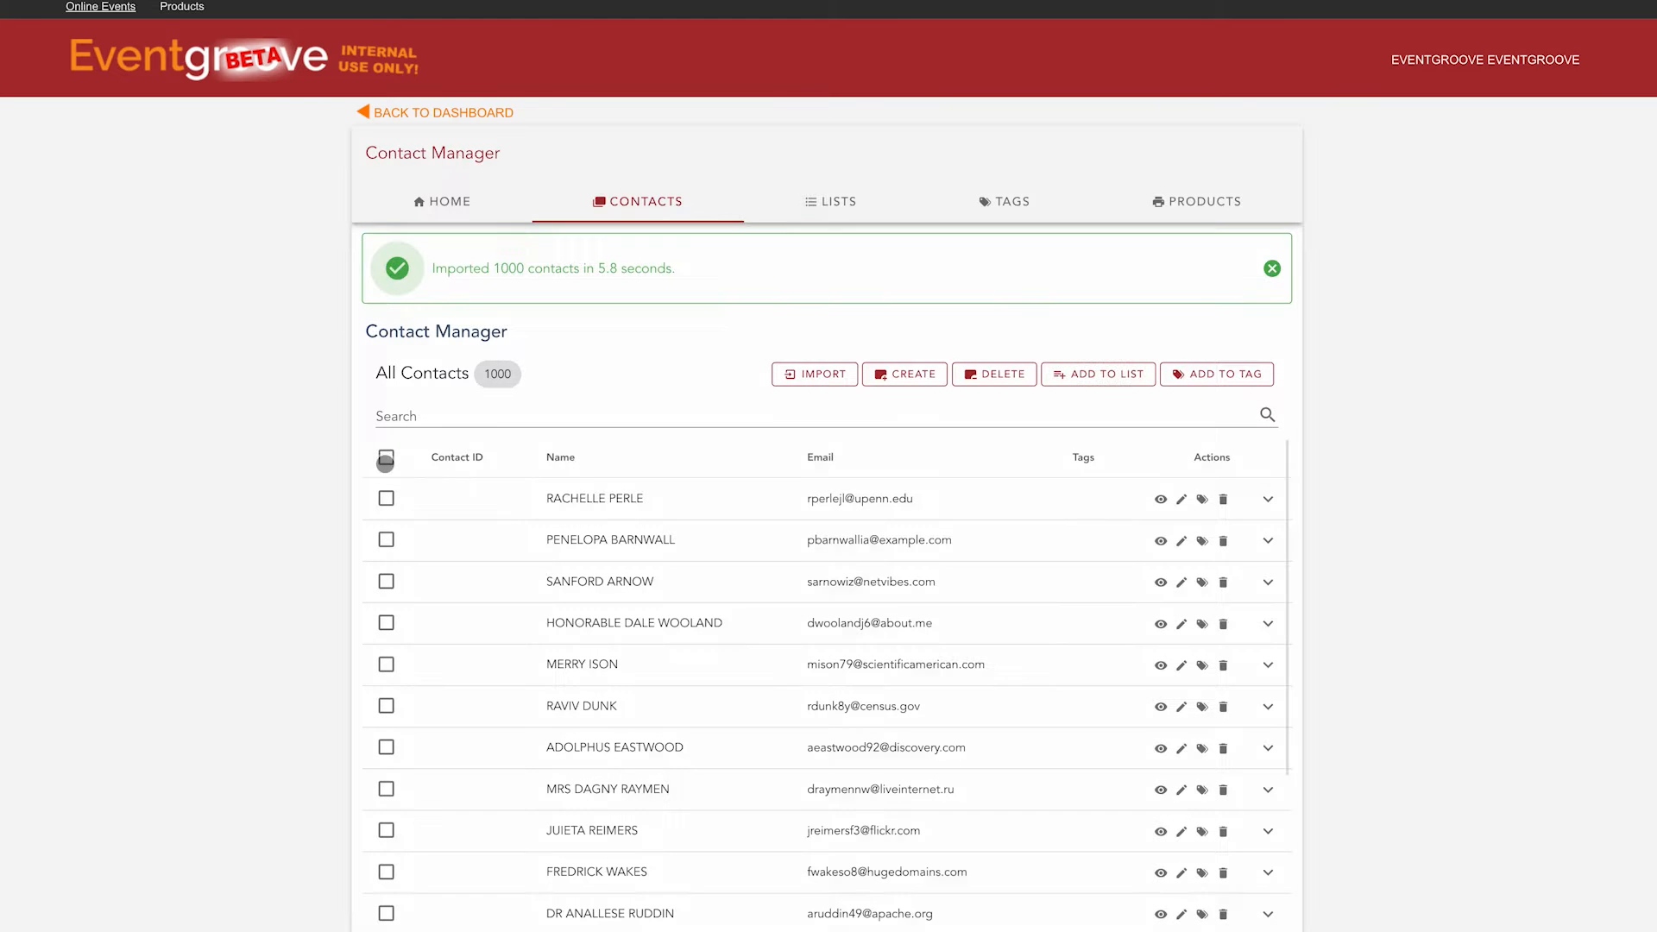
# Select all contacts shown and add them to a new tag named Sample Tag.
pyautogui.click(386, 458)
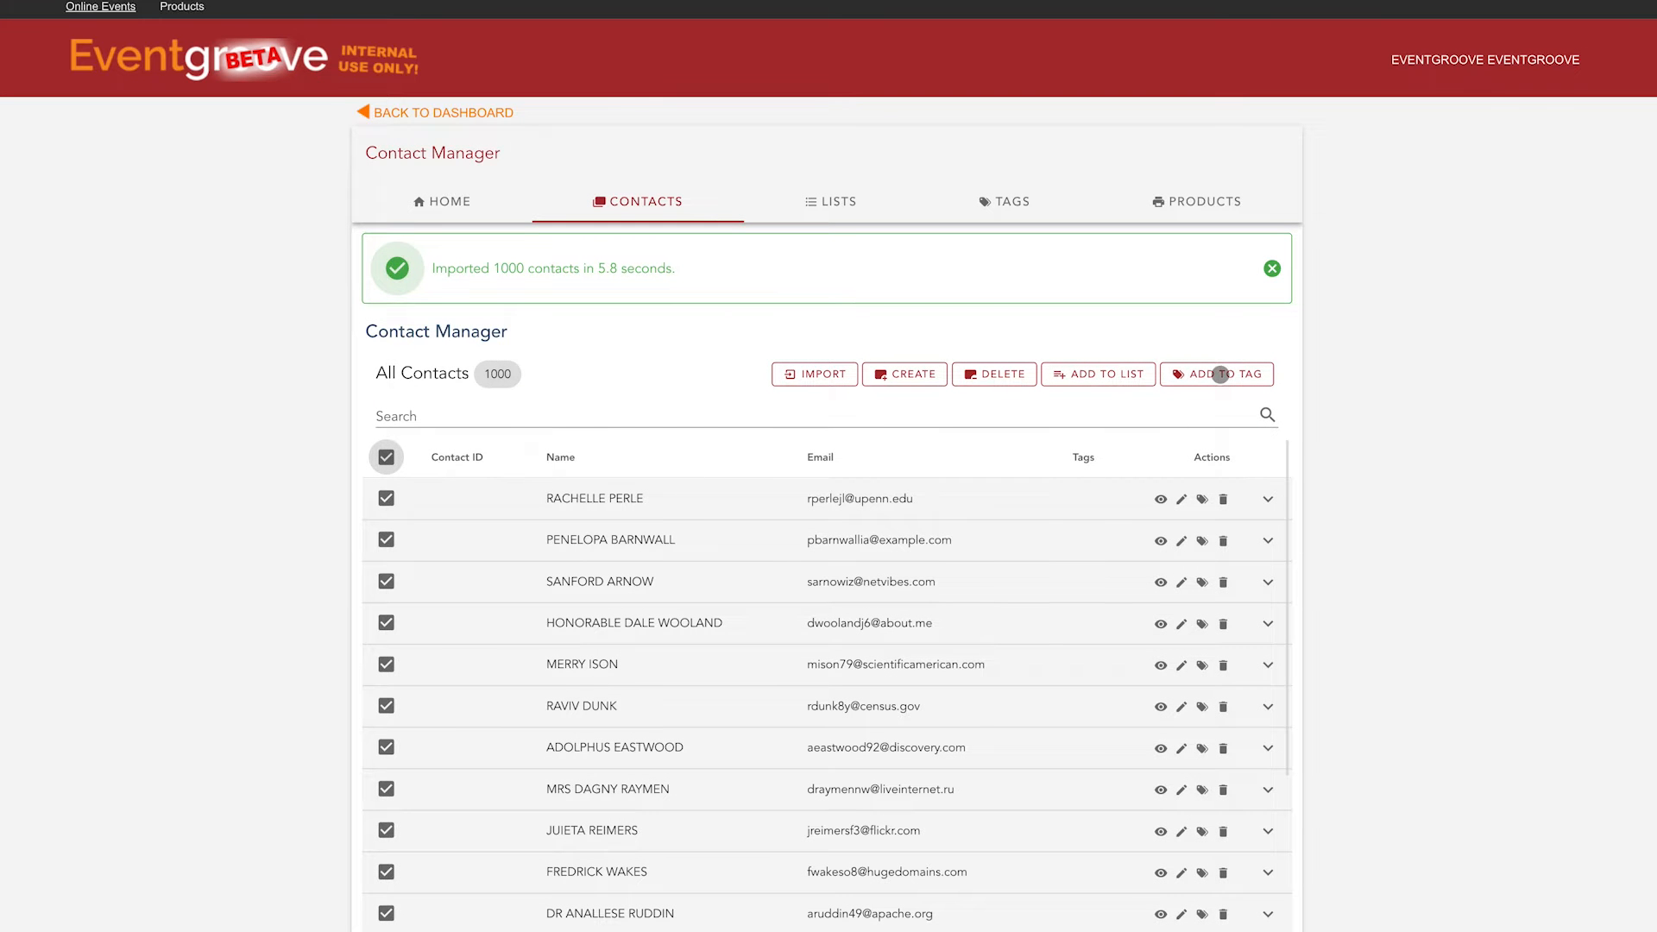
pyautogui.click(1220, 374)
pyautogui.click(725, 471)
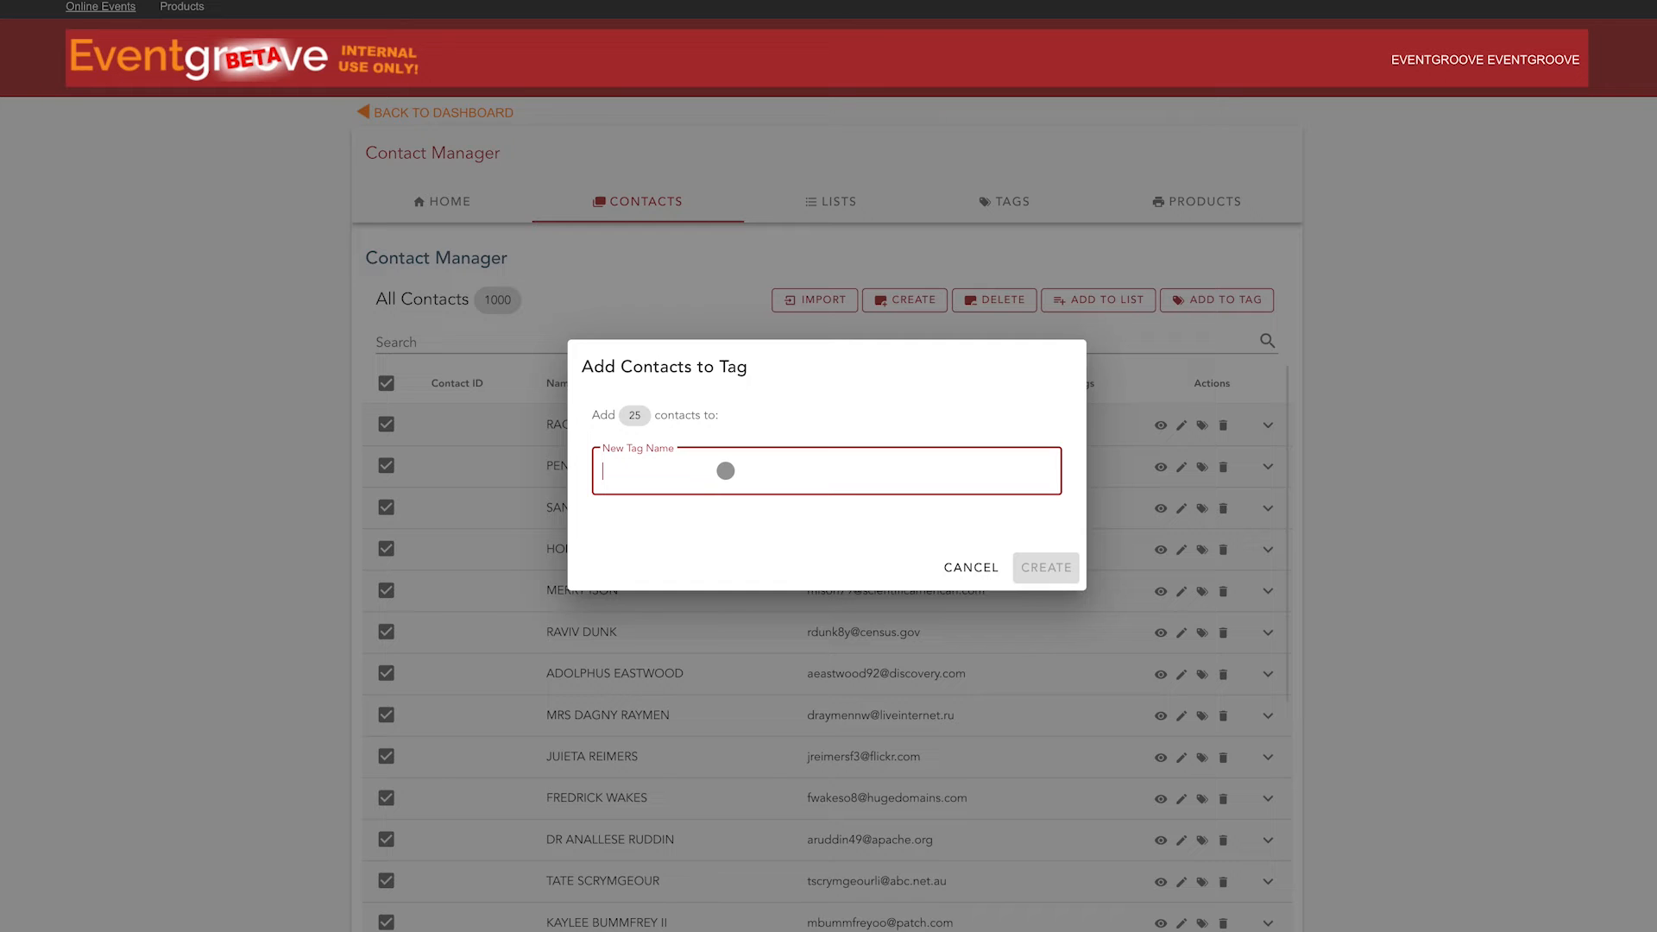
pyautogui.write('Sample Ta')
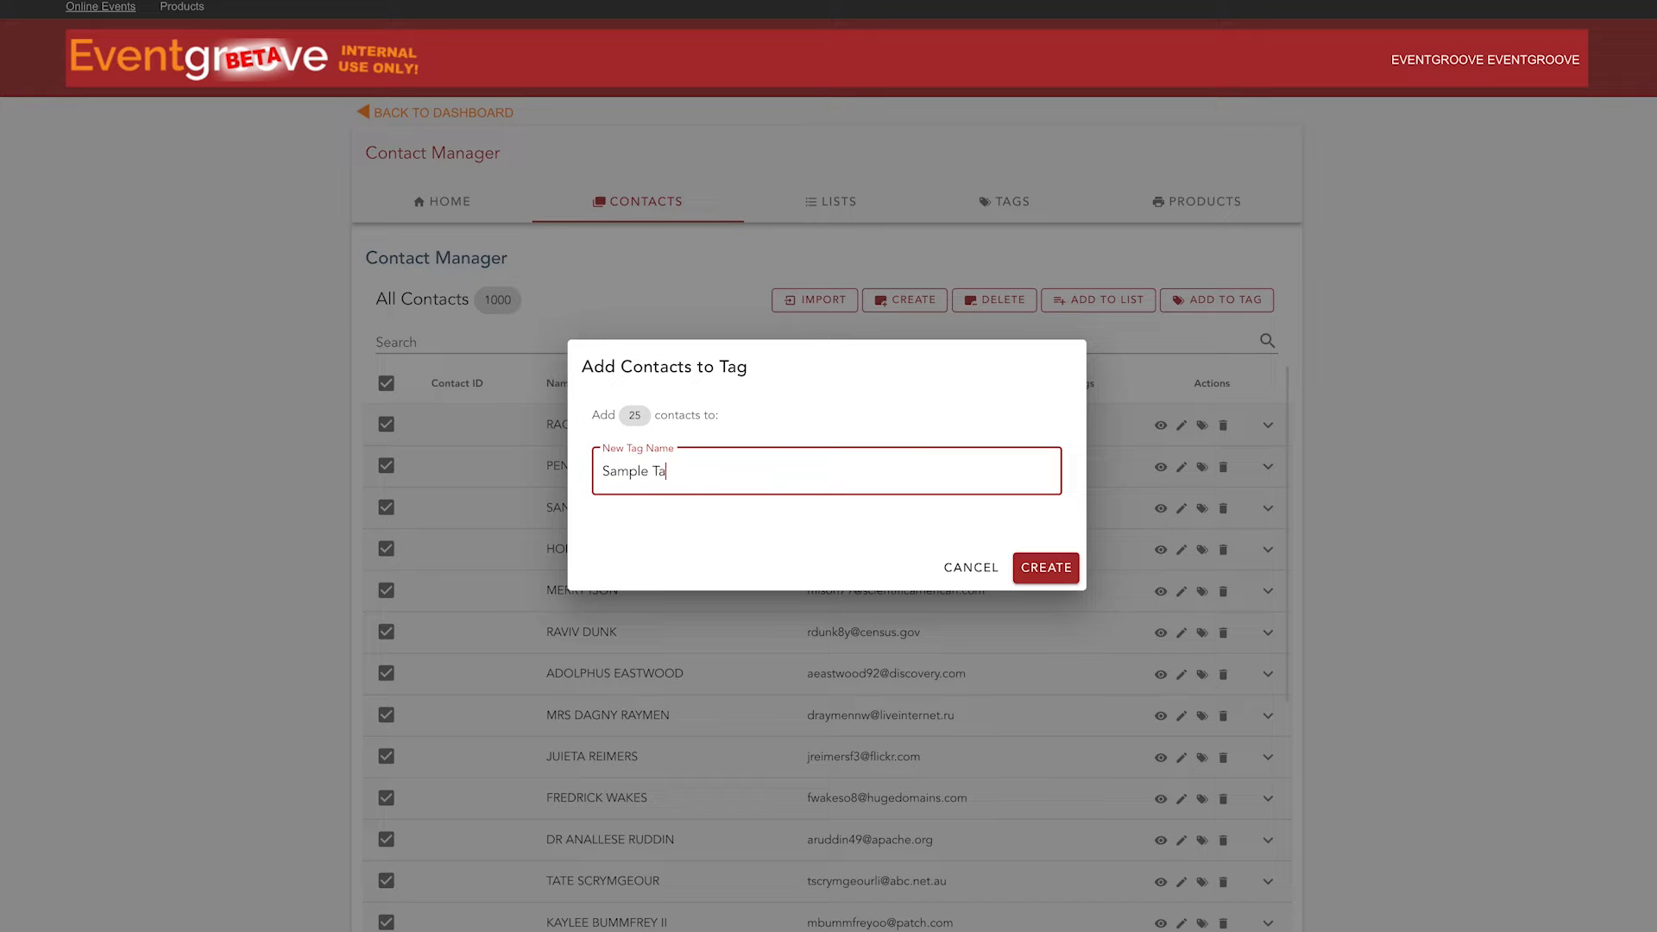
pyautogui.click(1047, 567)
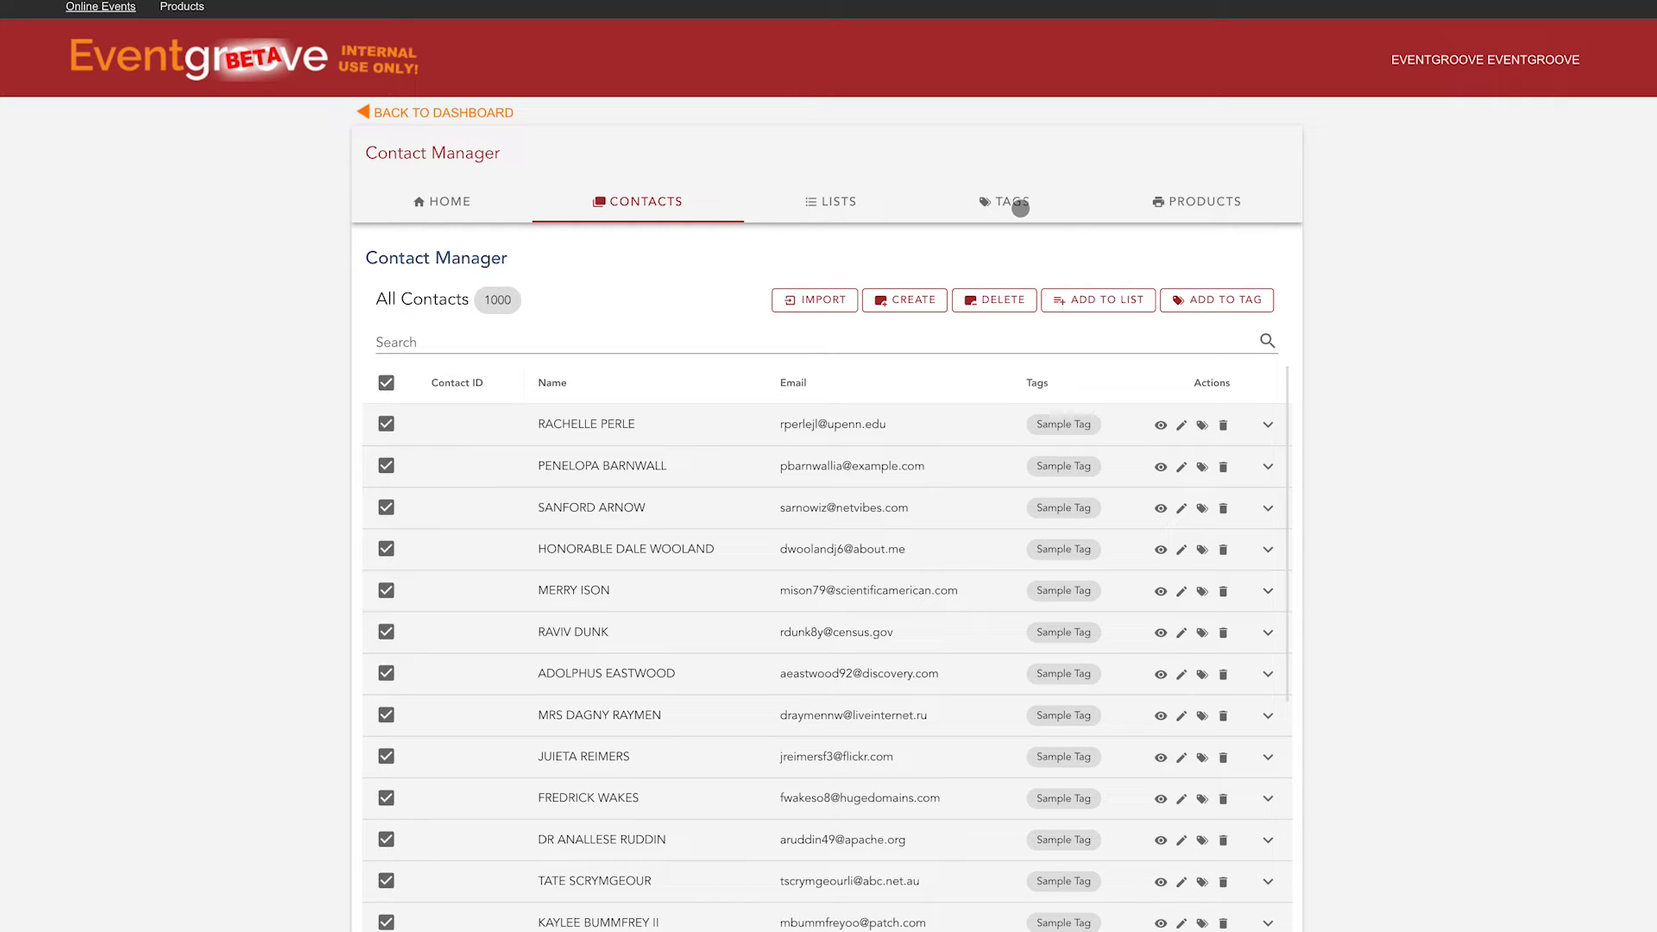
# Add all contacts shown to a new contact list titled Sample List.
pyautogui.click(387, 383)
pyautogui.click(387, 382)
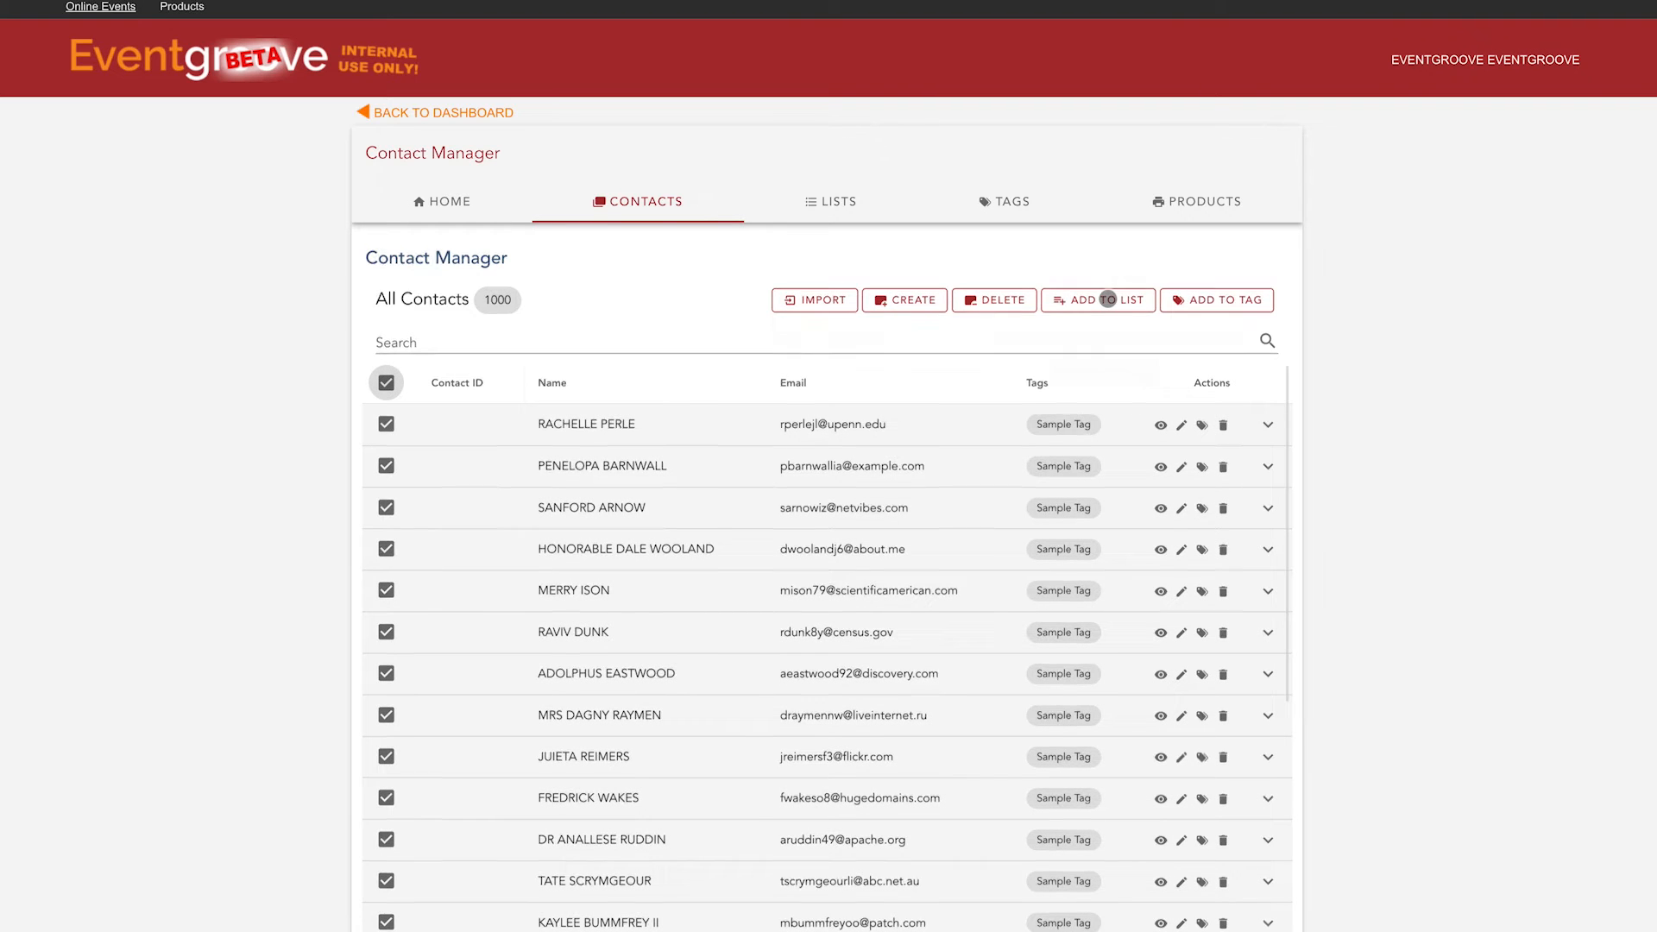
pyautogui.click(1107, 300)
pyautogui.click(738, 476)
pyautogui.write('Sample List')
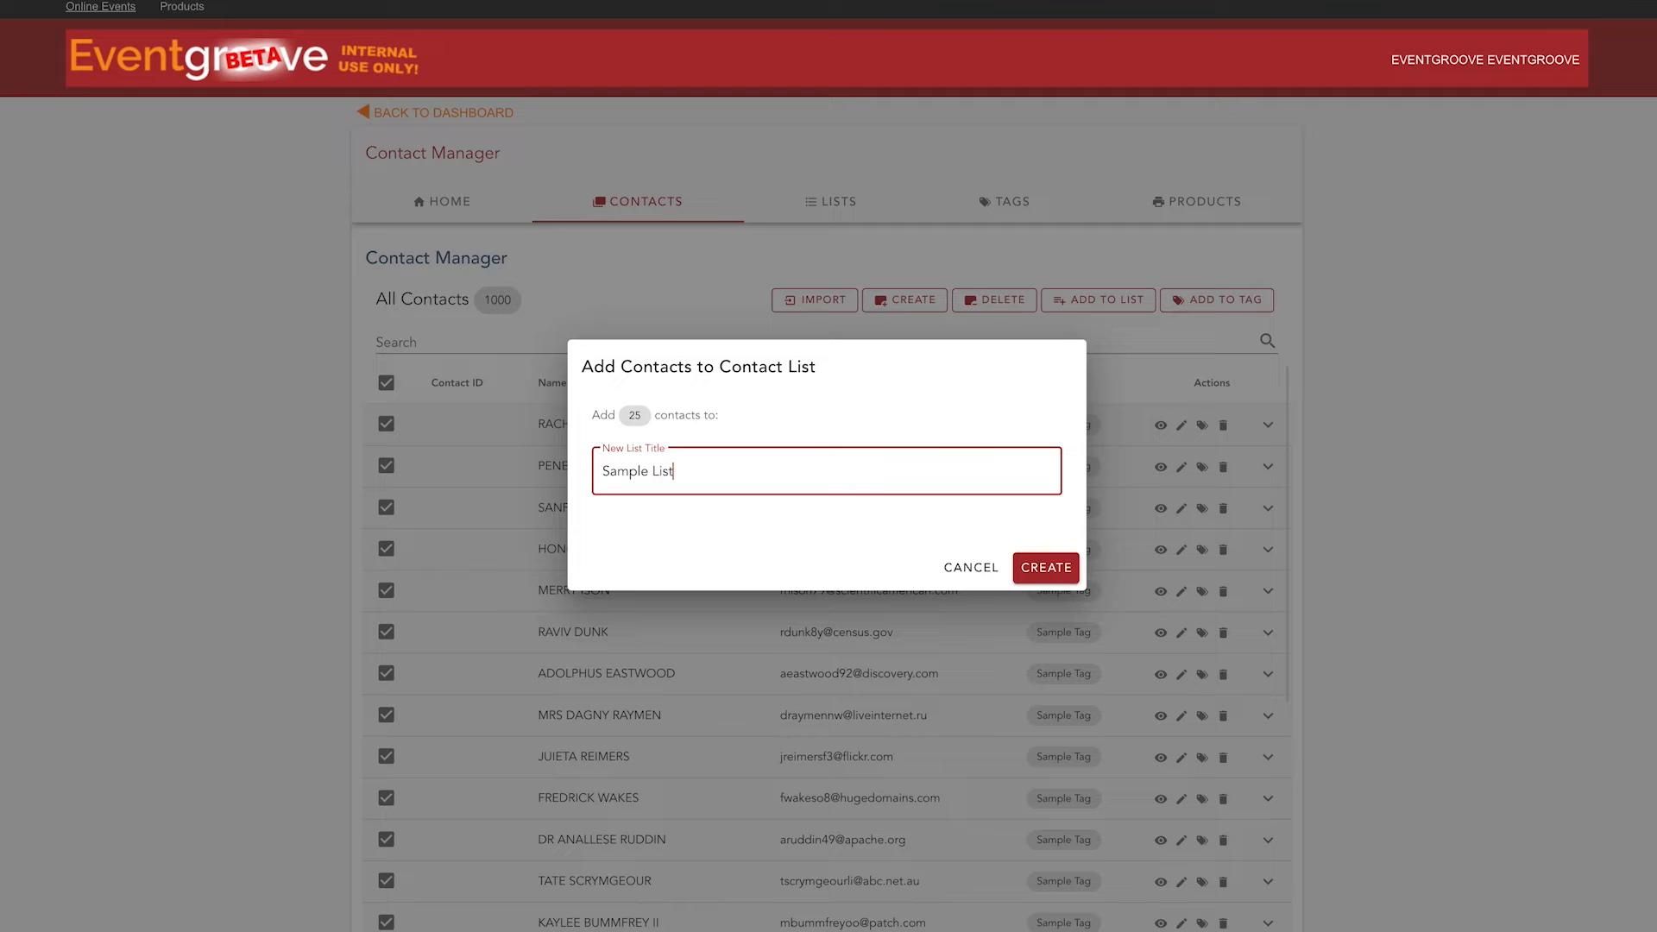
pyautogui.click(1035, 570)
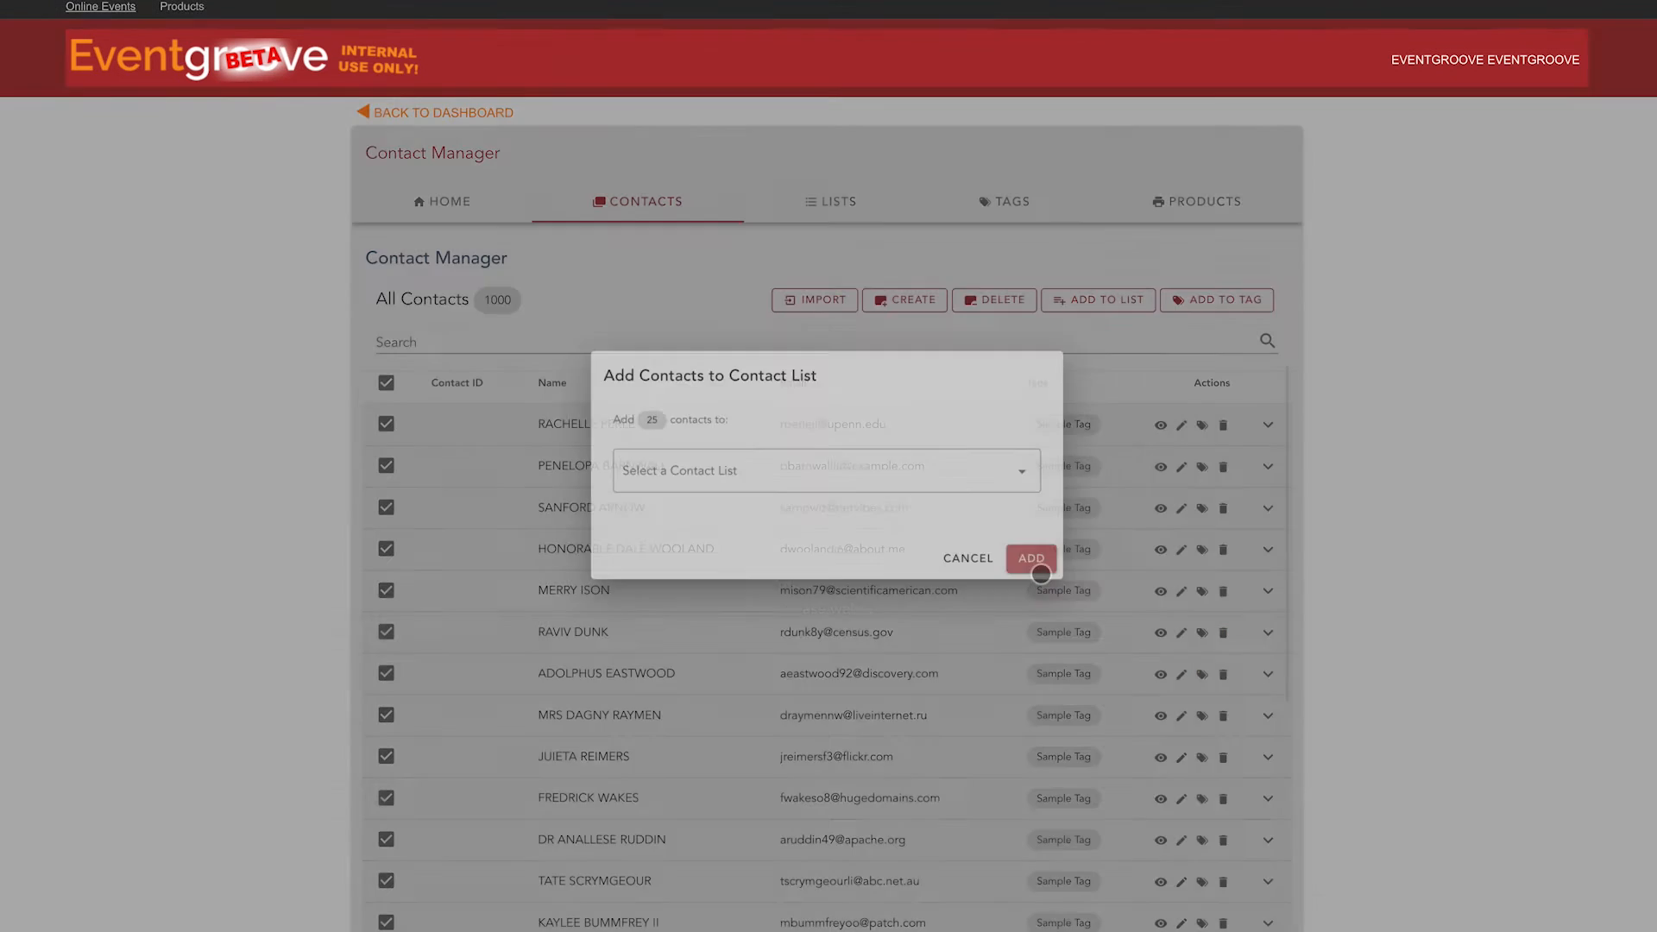
# Add the contacts tagged Sample Tag to the Sample List contact list.
pyautogui.click(1010, 205)
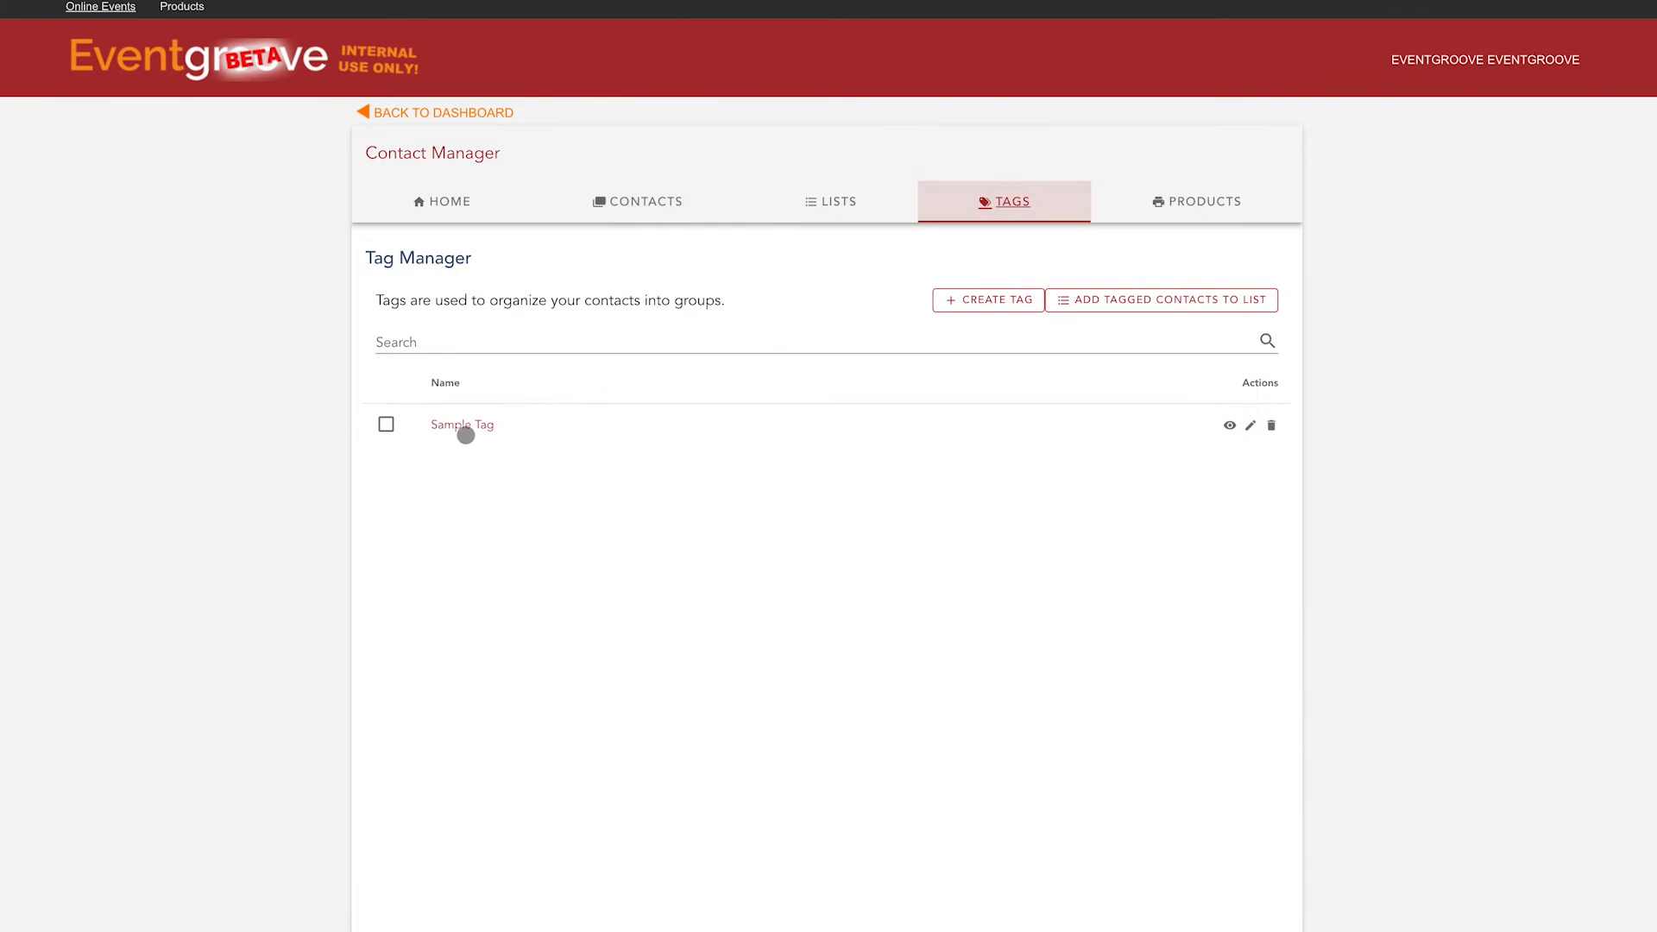
pyautogui.click(386, 425)
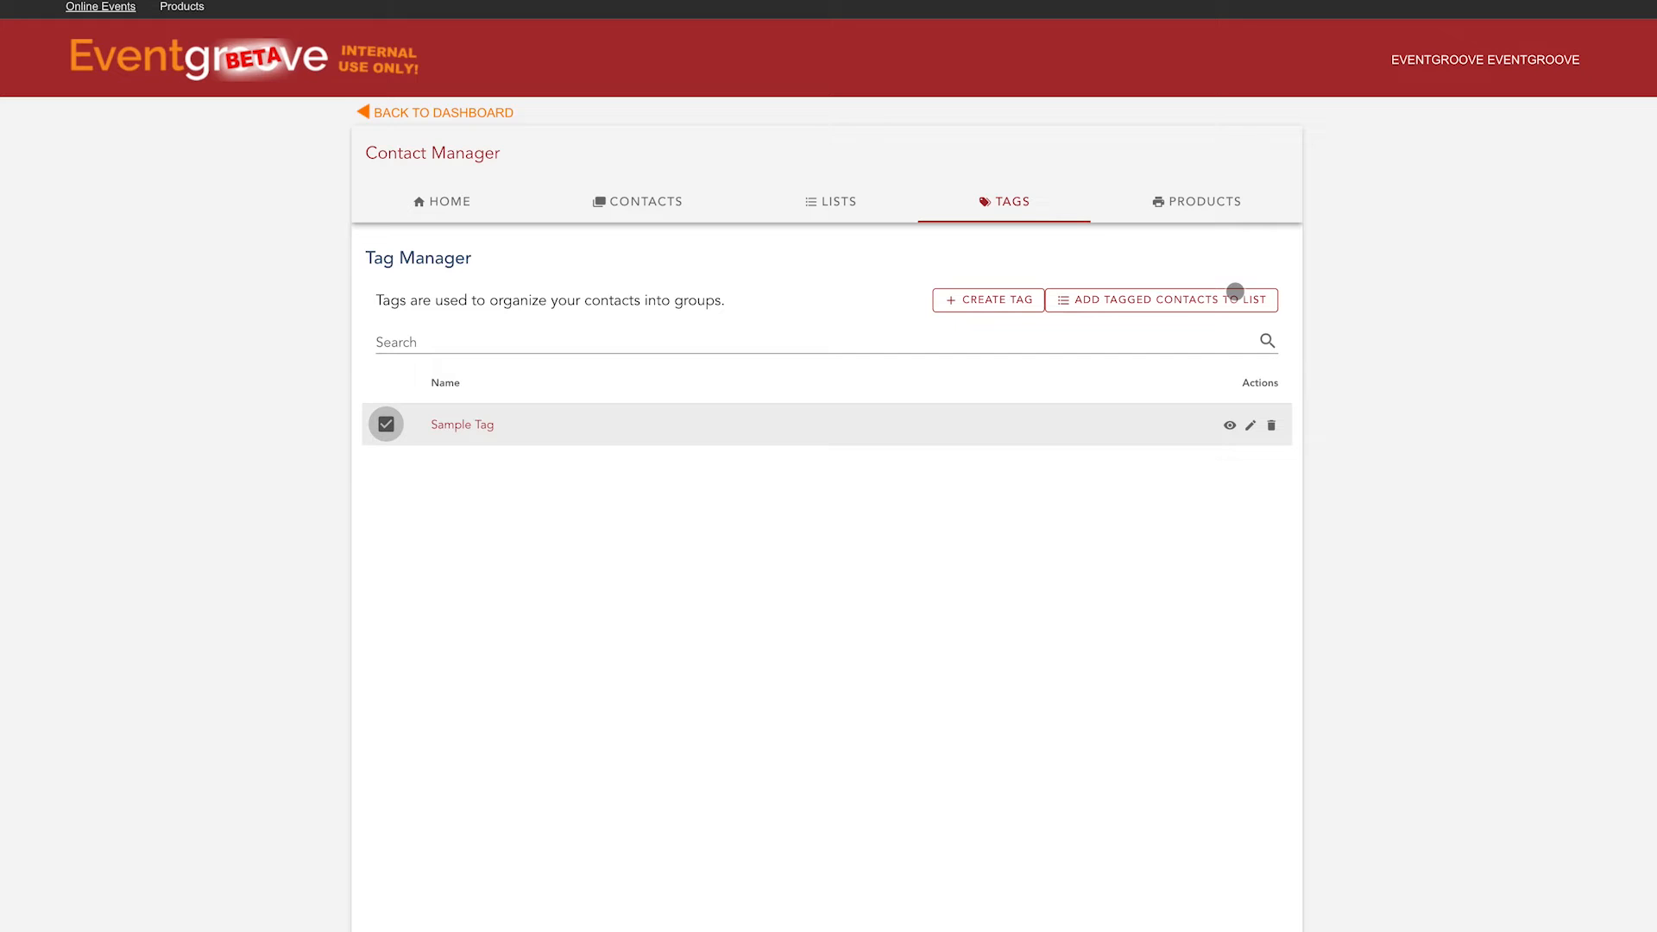
pyautogui.click(1204, 299)
pyautogui.click(976, 494)
pyautogui.click(661, 499)
pyautogui.click(1025, 584)
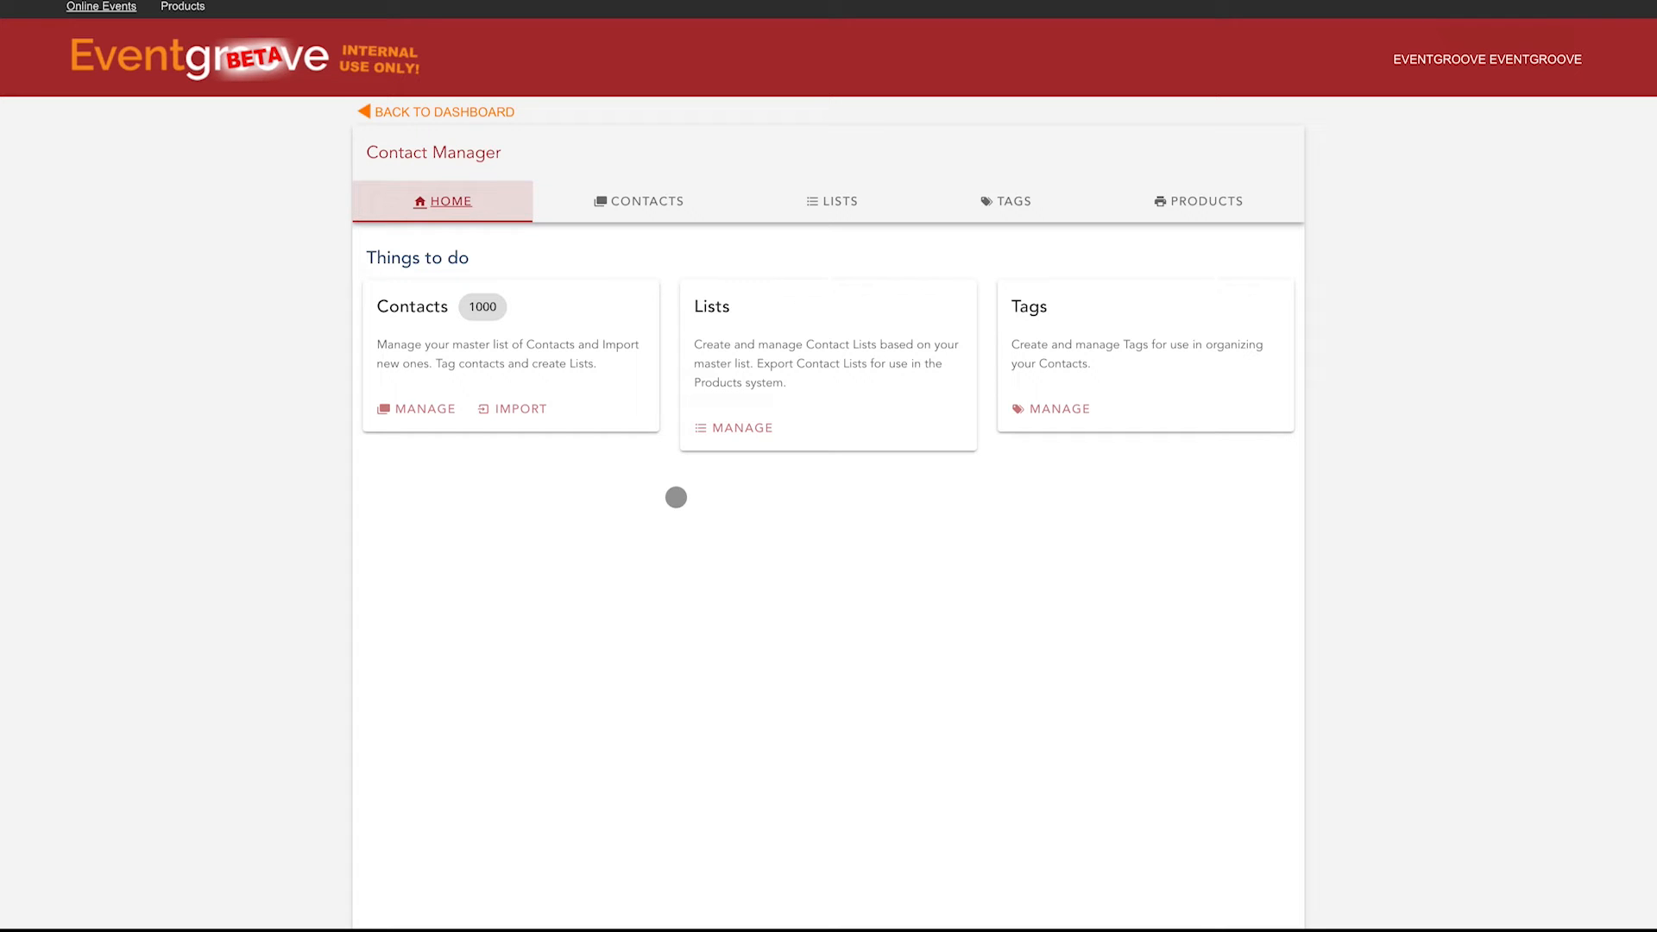
# Prepare Sample List as a postal mailing list and export it to the Products system.
pyautogui.click(839, 203)
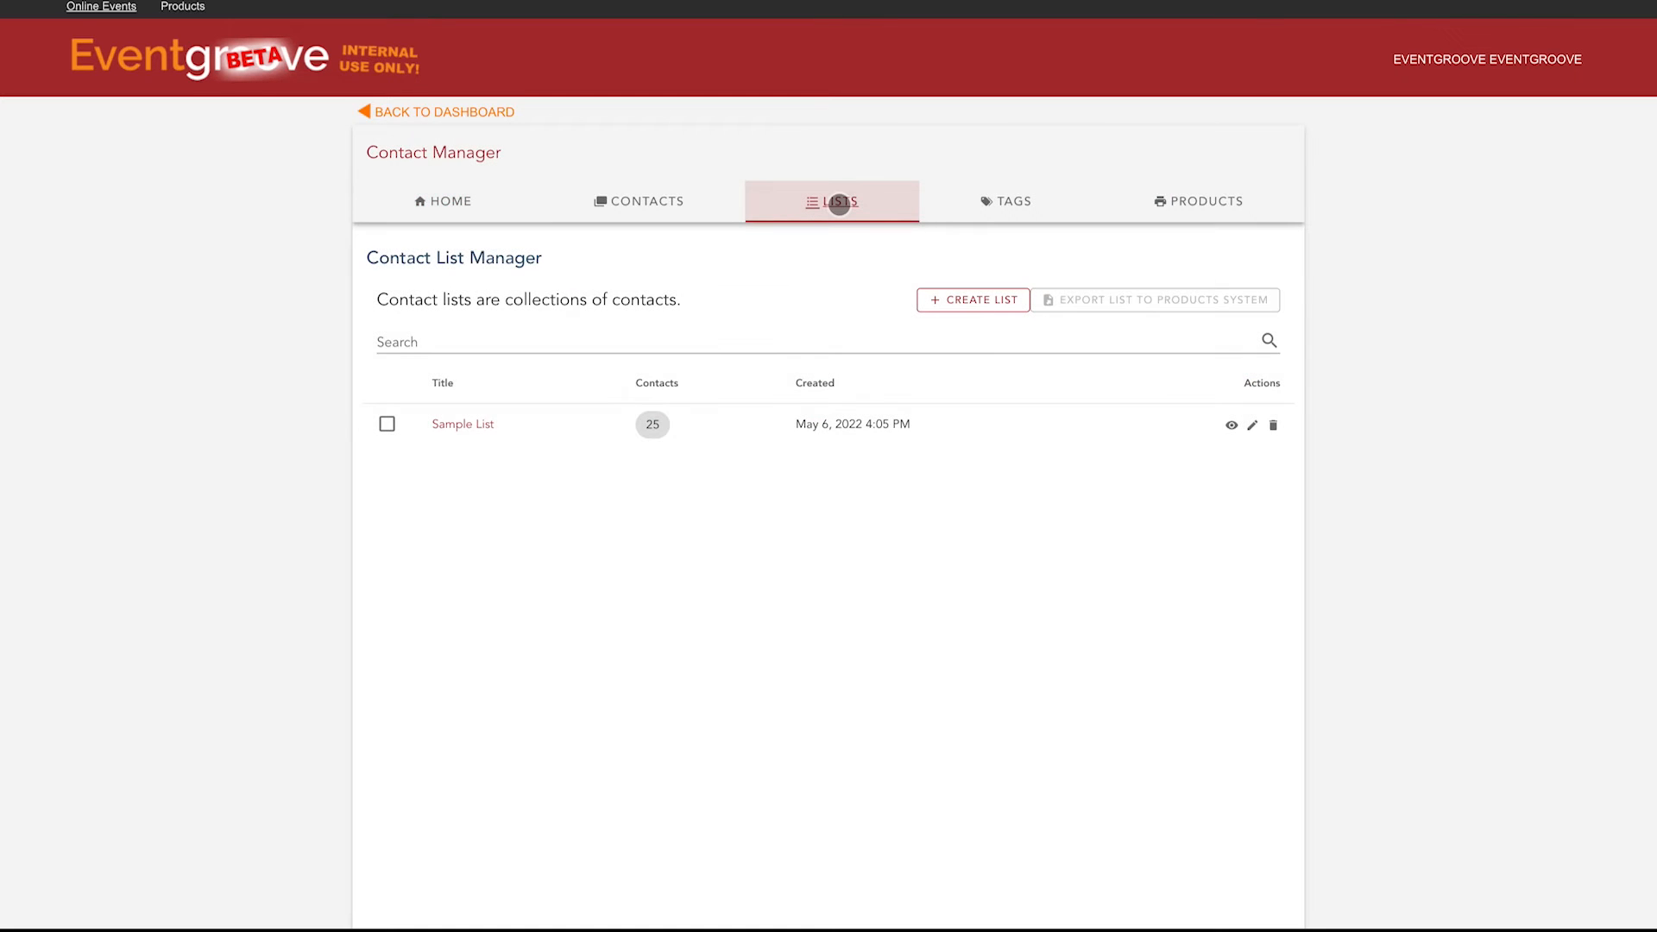
pyautogui.click(387, 424)
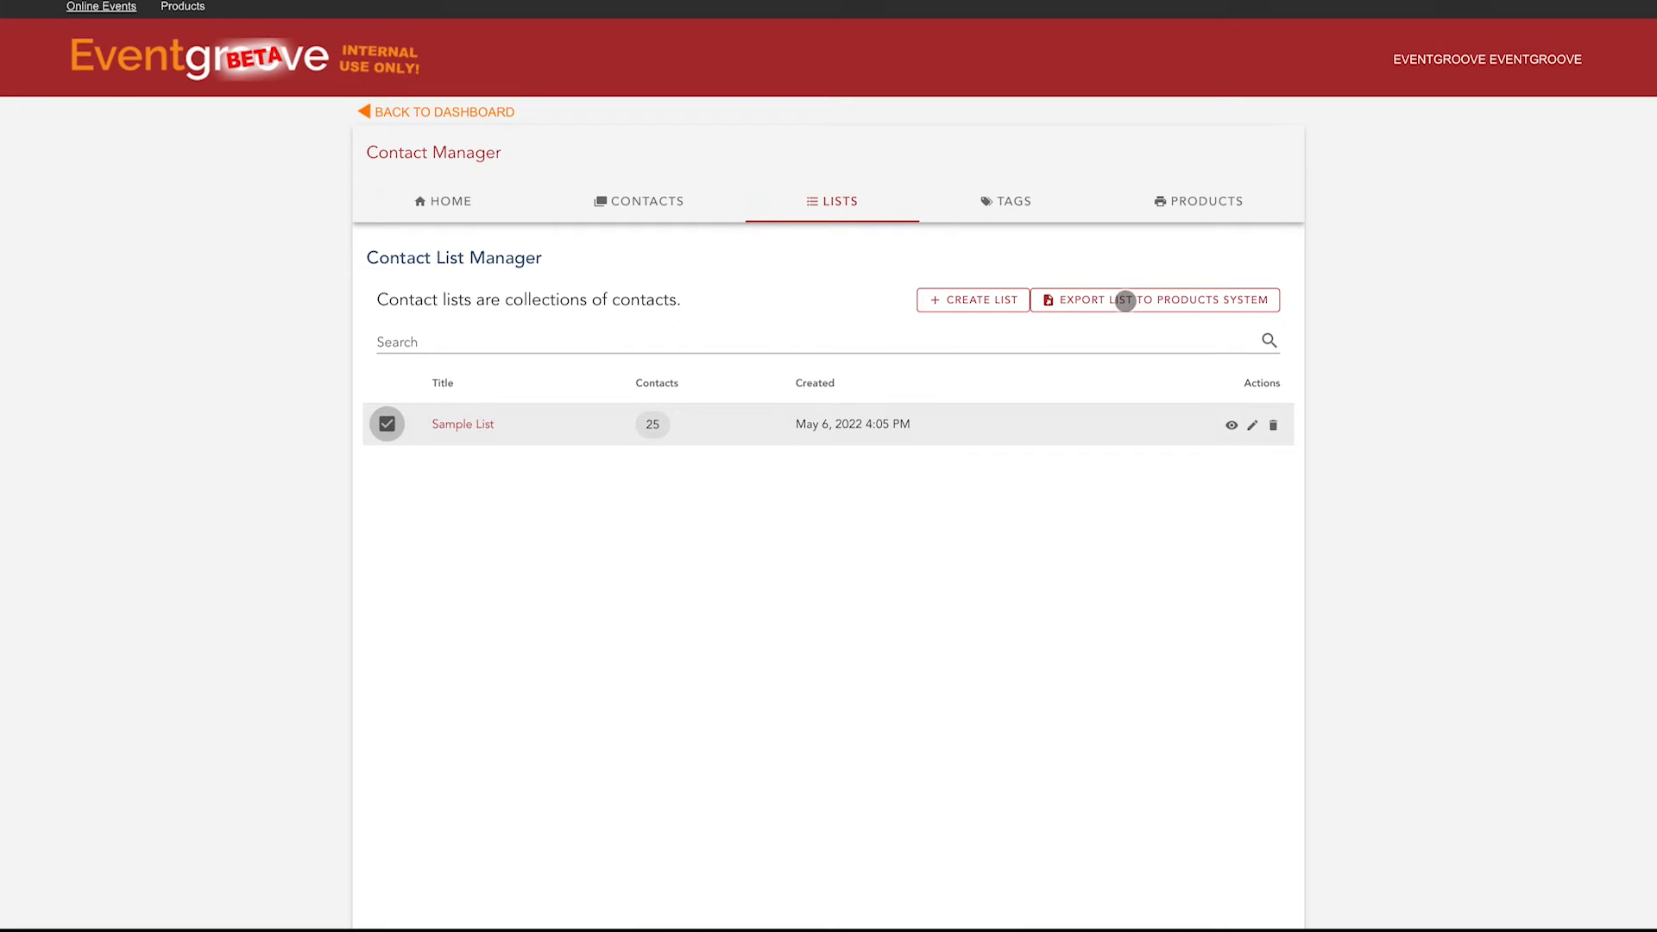
pyautogui.click(1126, 301)
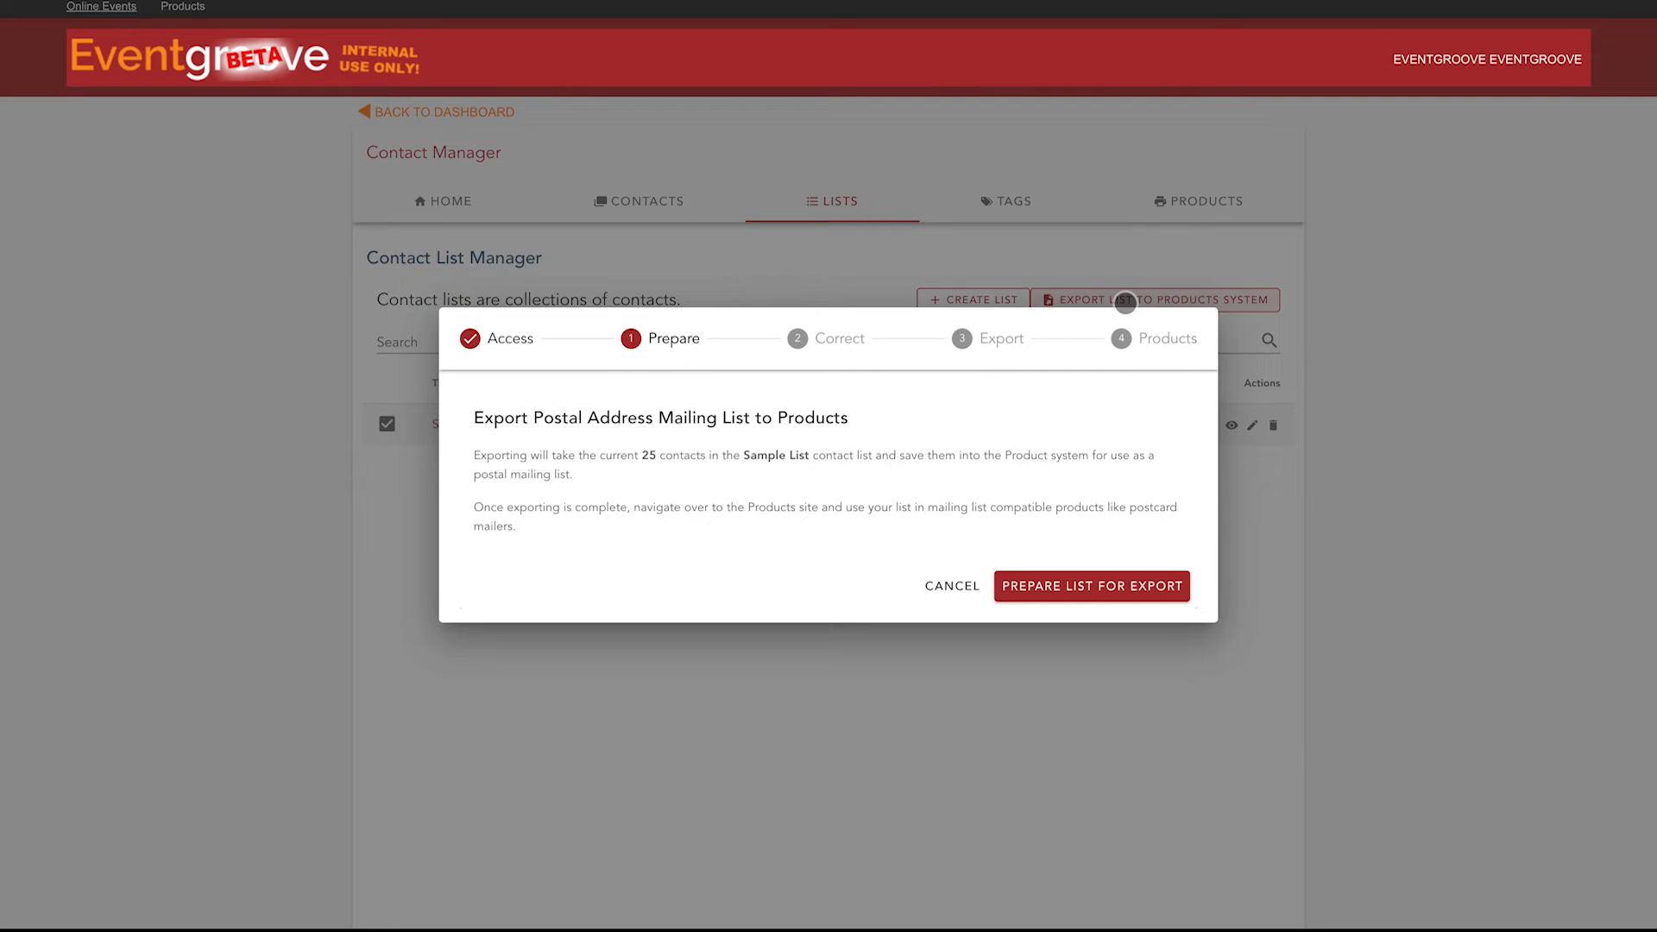
pyautogui.click(1098, 591)
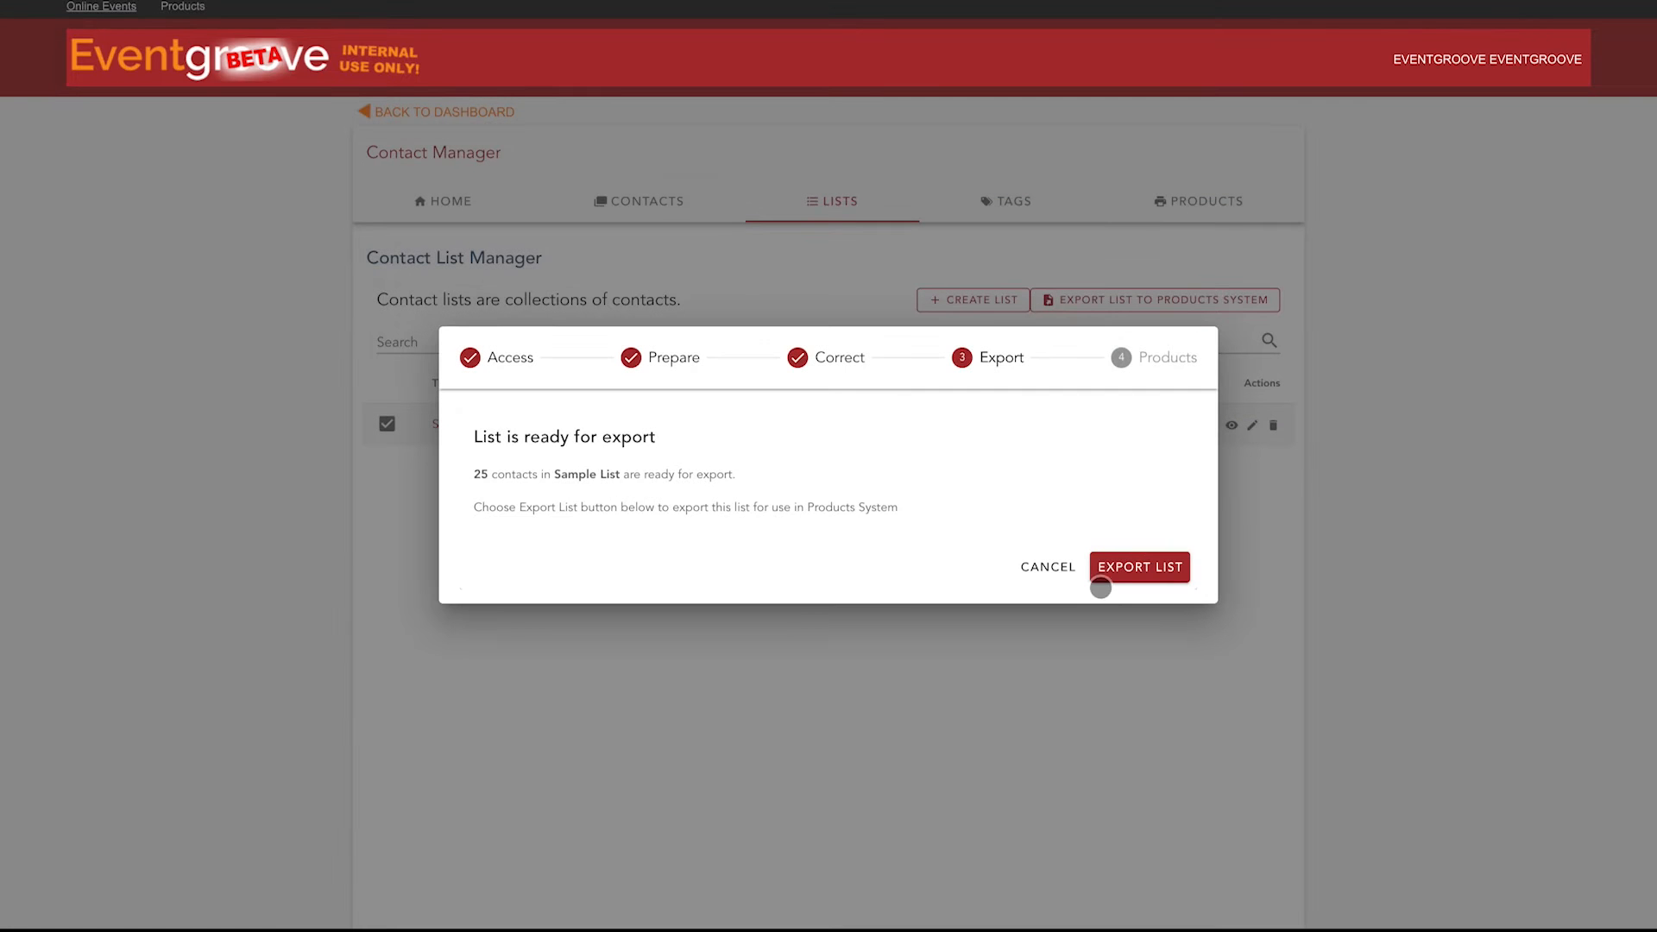
pyautogui.click(1125, 567)
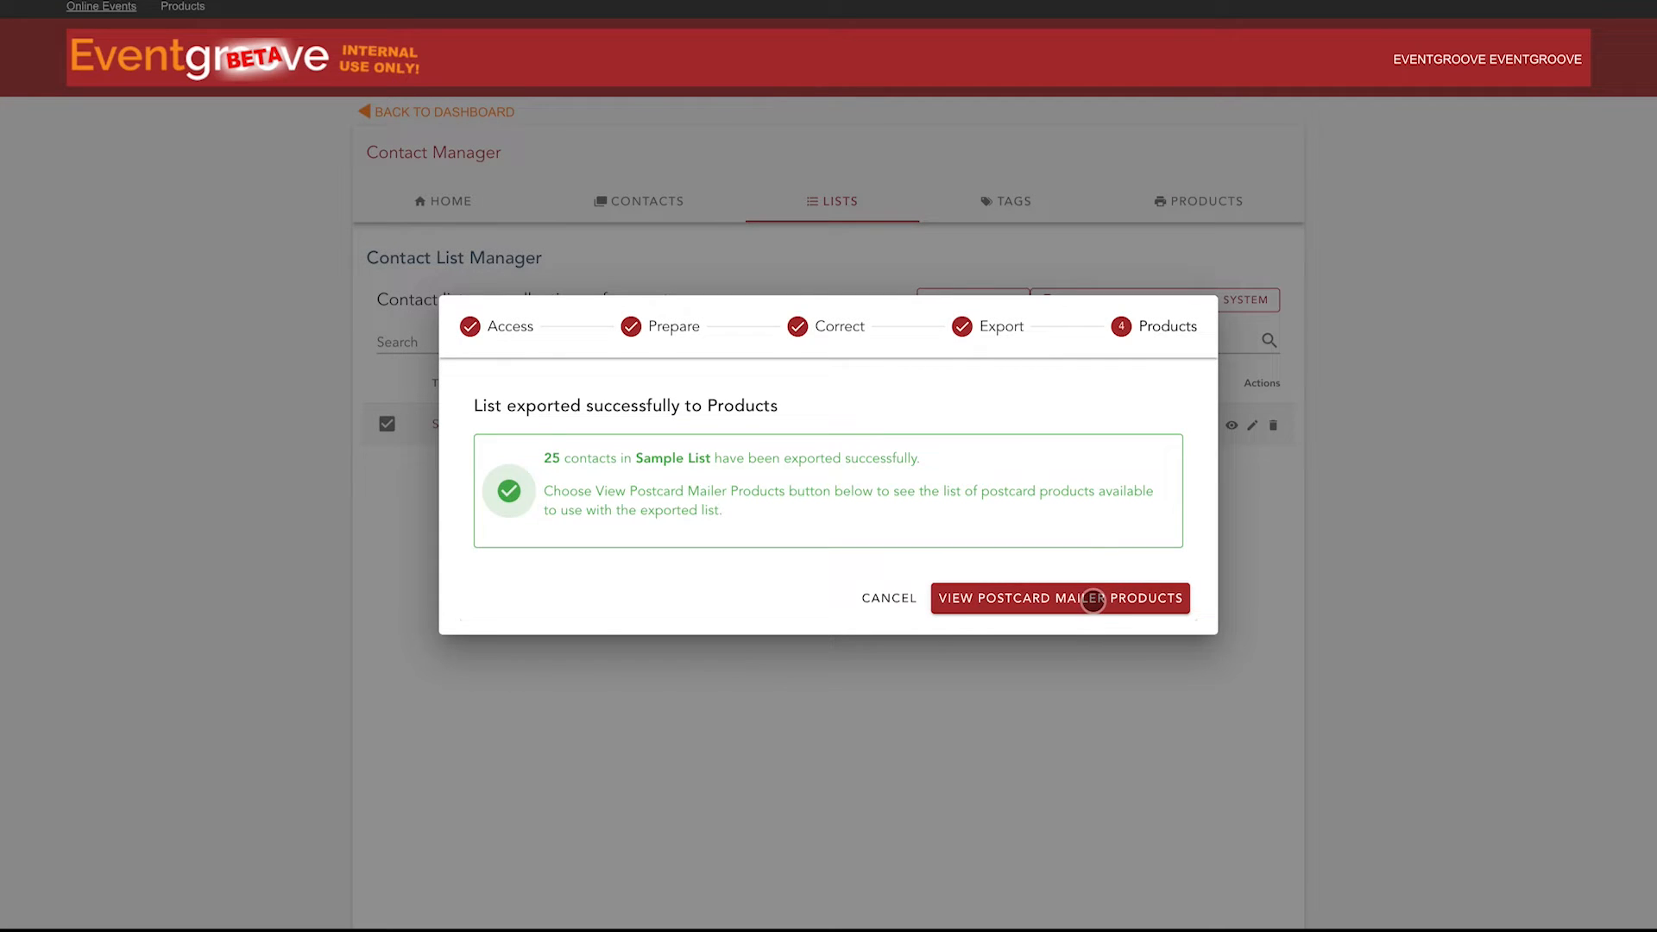
# Choose the Mask Post Card Mailer from the postcard mailer products and save Sample List as its CSV data.
pyautogui.click(1095, 598)
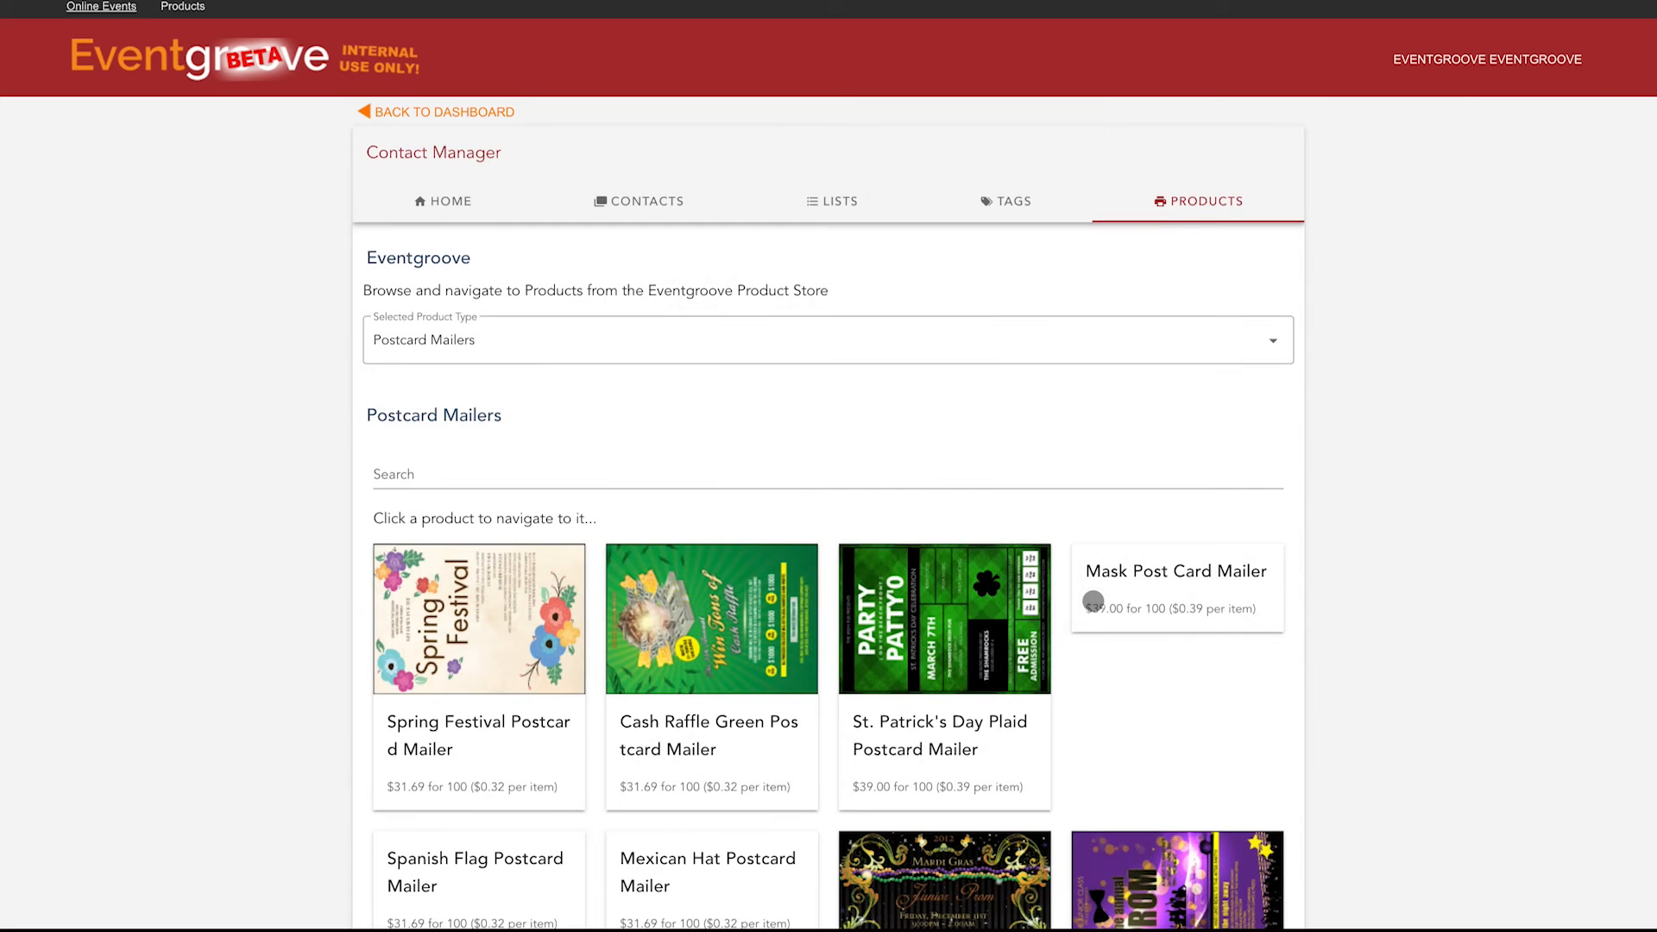
pyautogui.scroll(-2, 1093, 600)
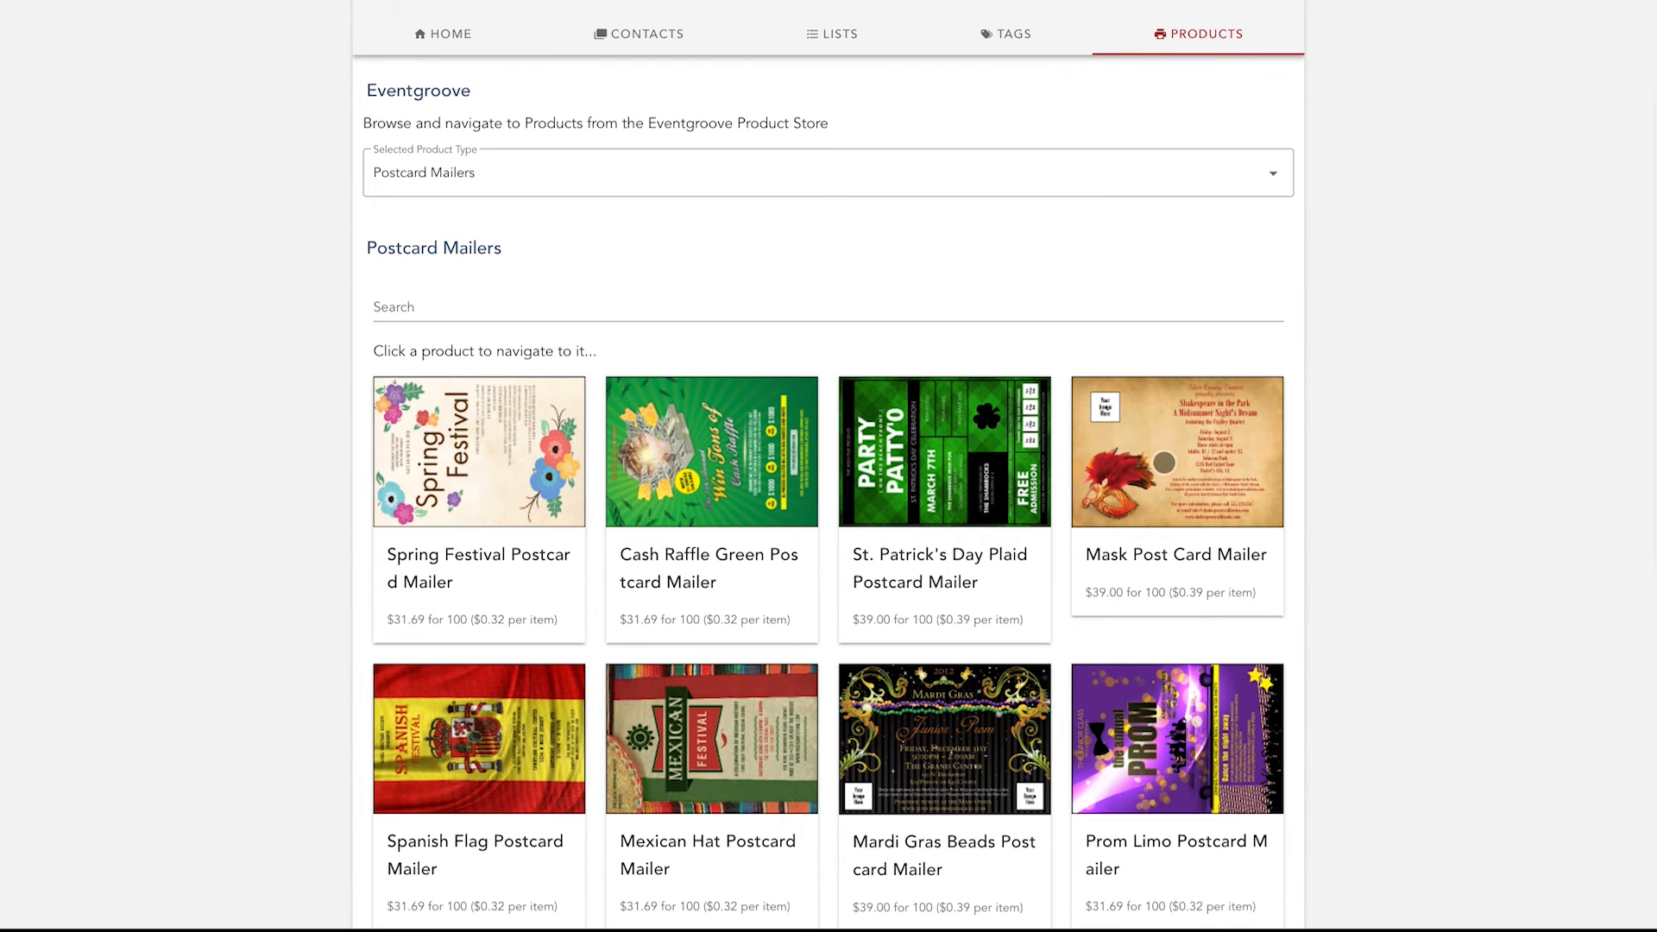
pyautogui.click(1166, 456)
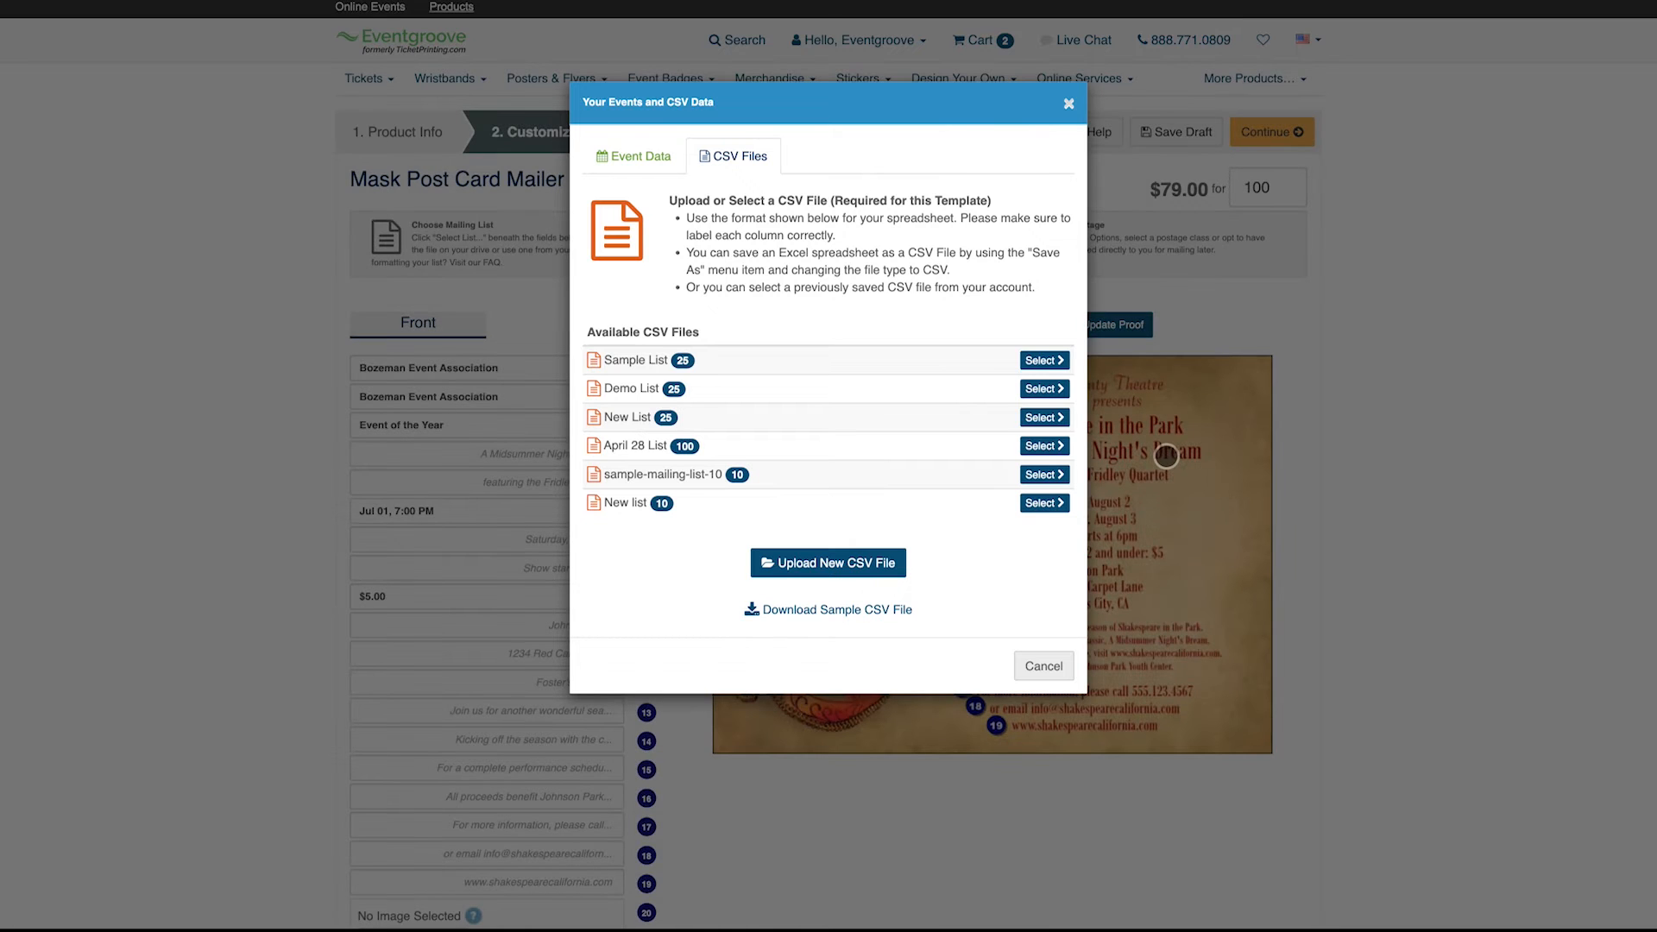
pyautogui.click(1037, 361)
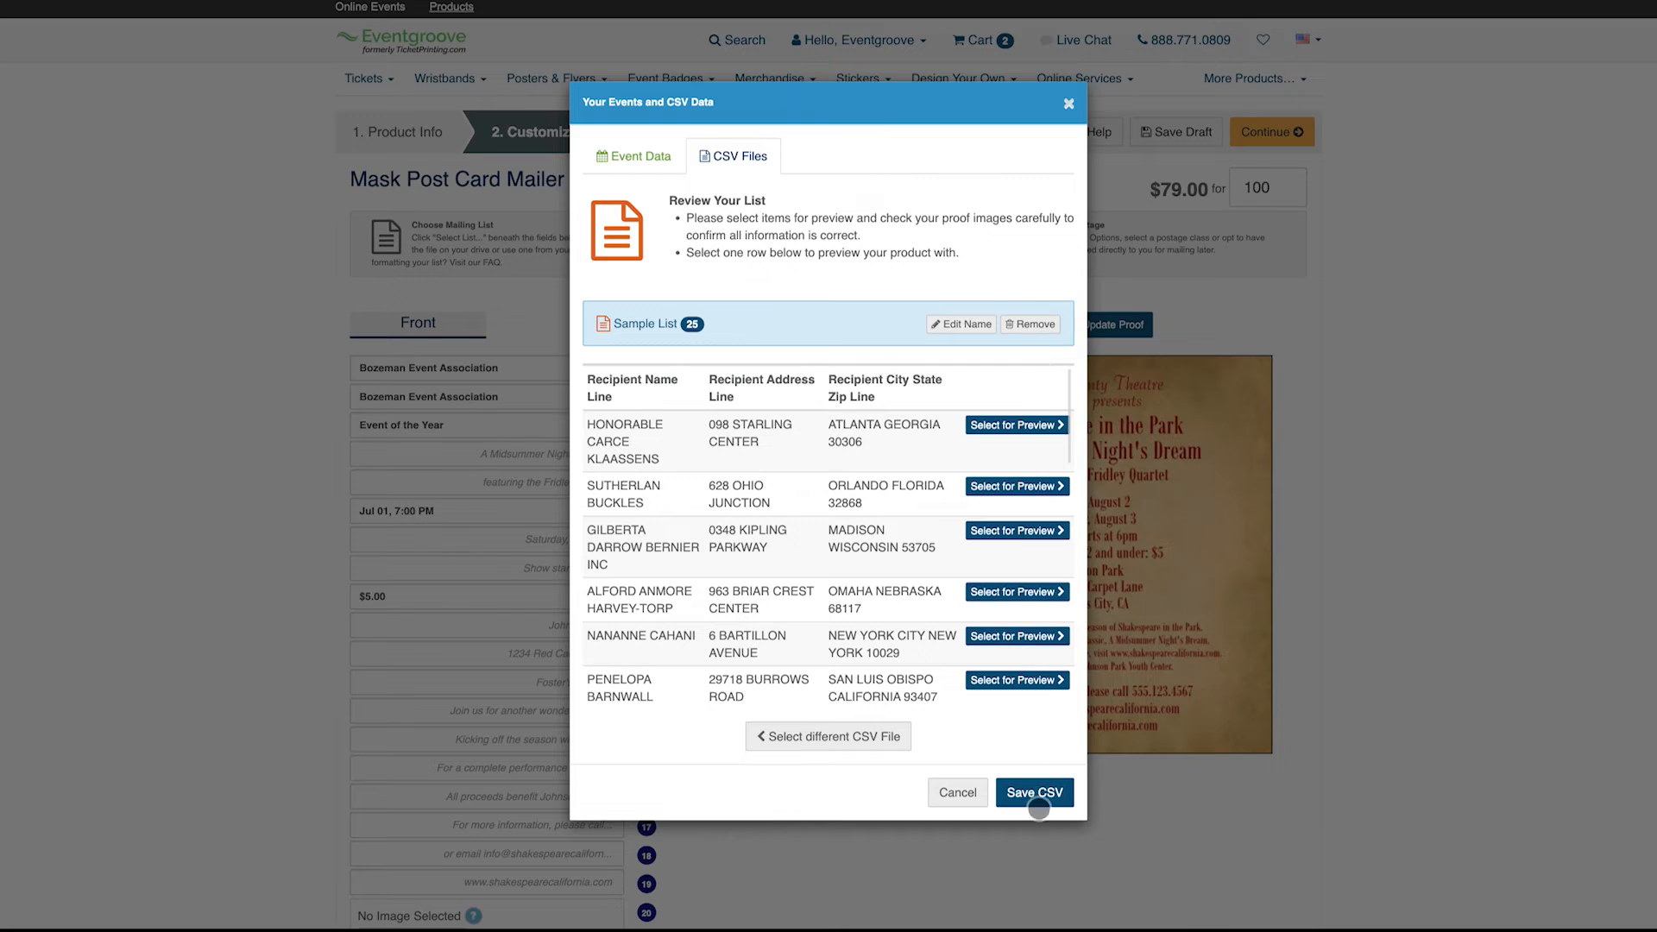
pyautogui.click(1036, 795)
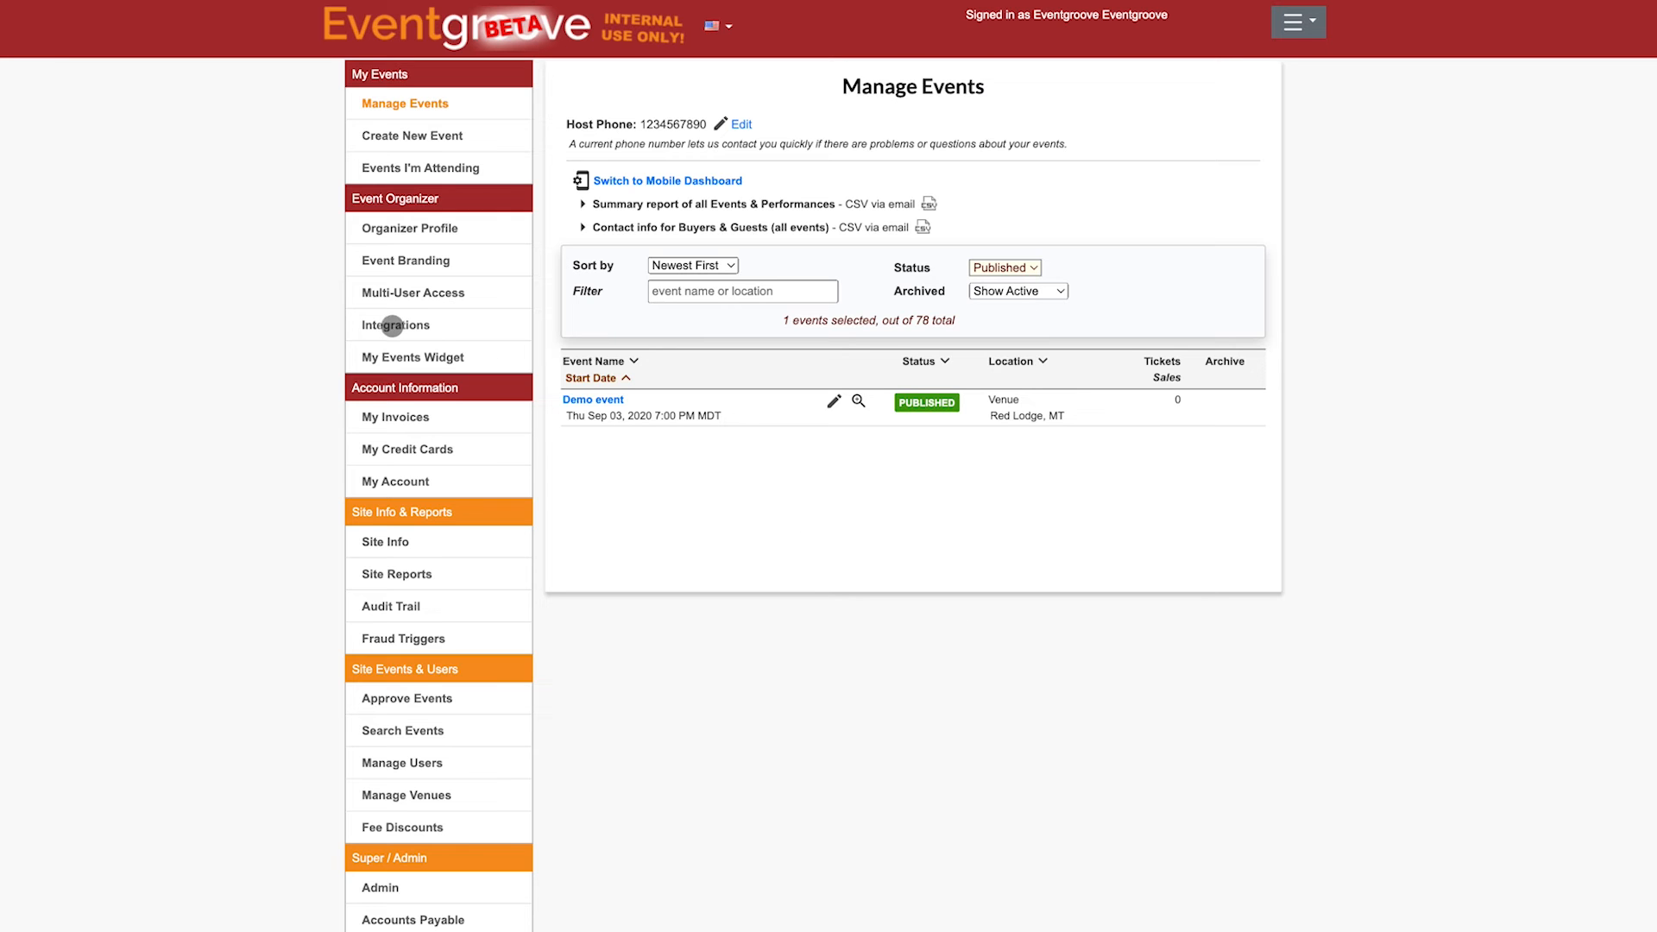
# Set up account access to the Eventgroove List Manager integration under Contact List Management.
pyautogui.click(393, 325)
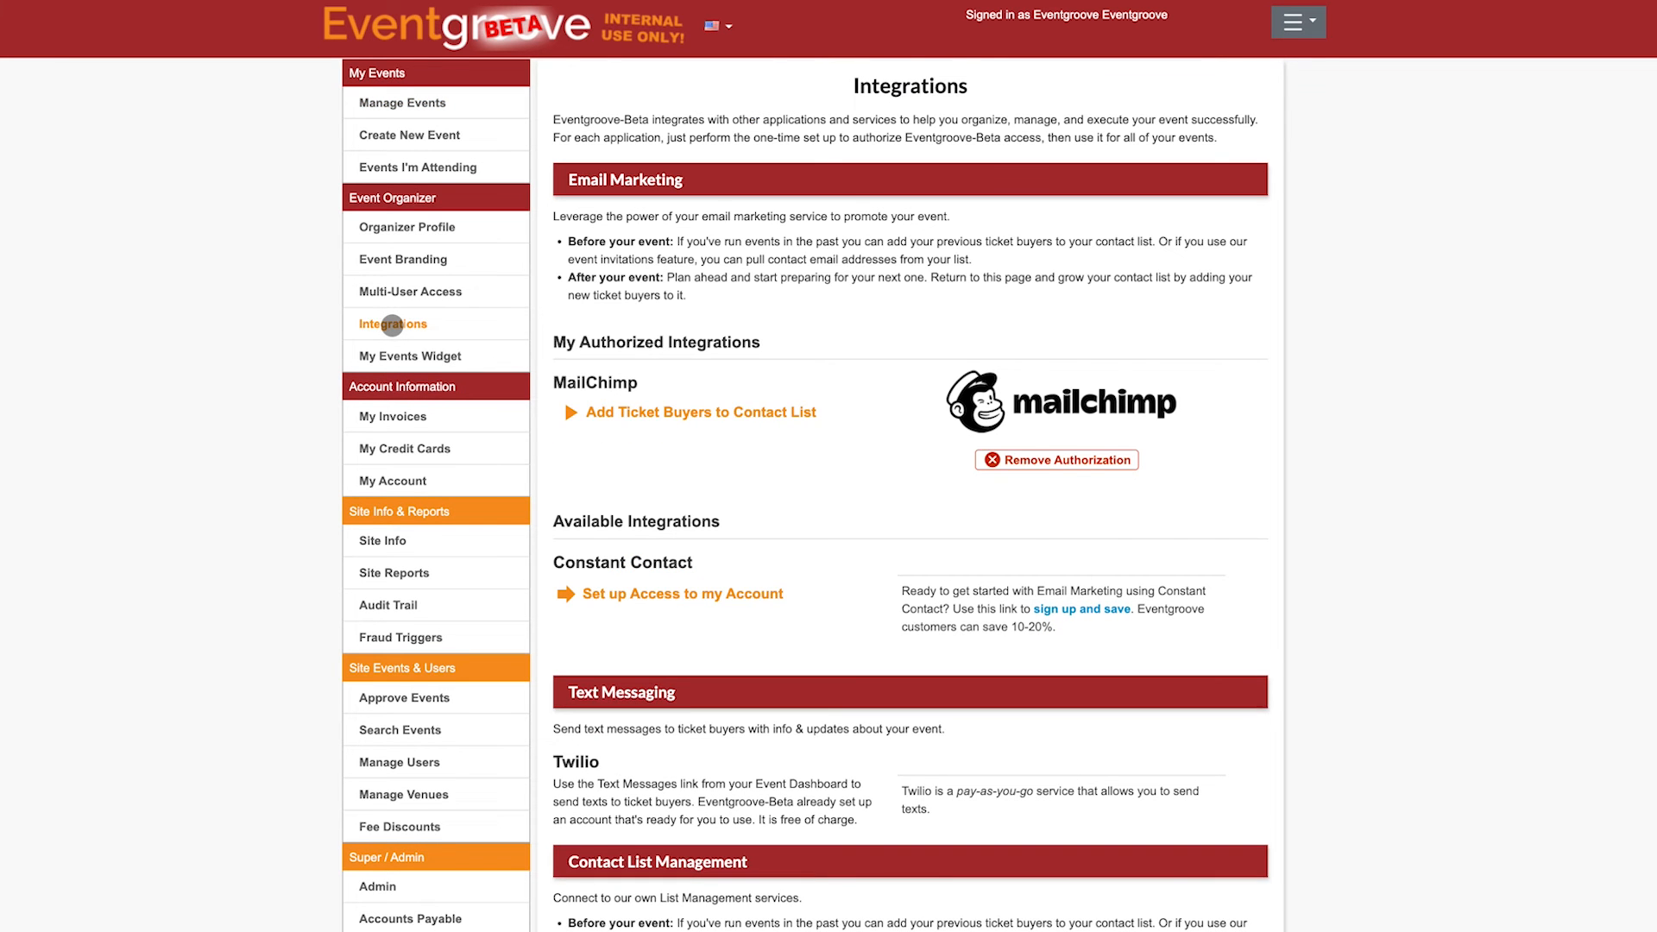
pyautogui.scroll(-3, 821, 423)
pyautogui.scroll(-5, 821, 428)
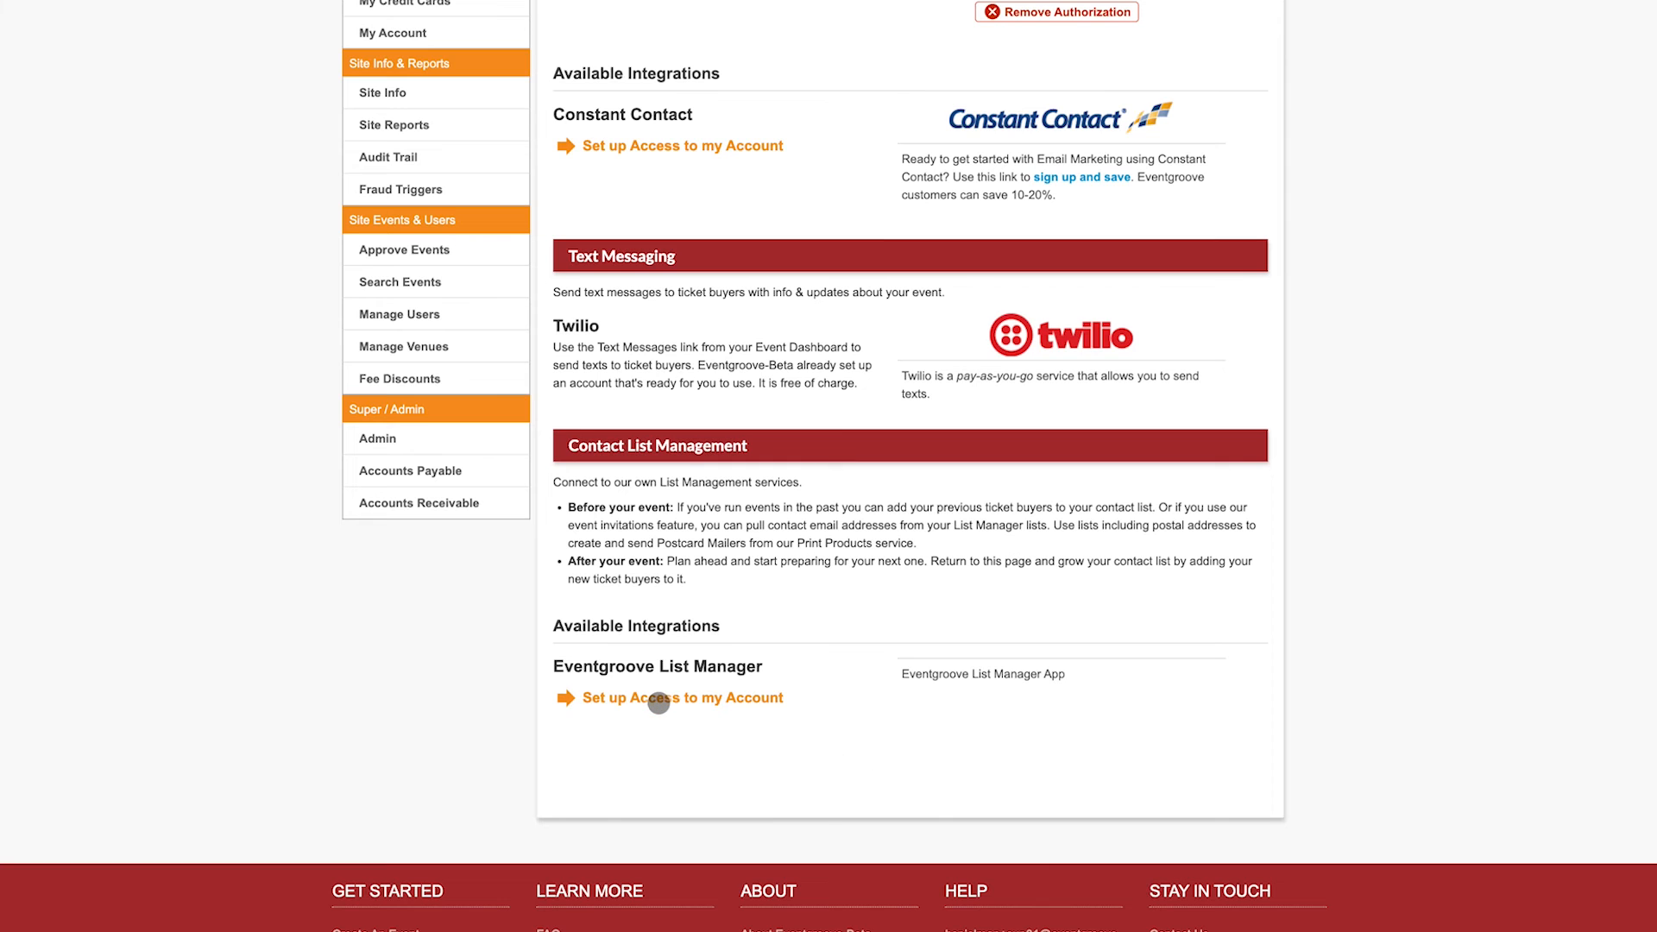
pyautogui.click(659, 702)
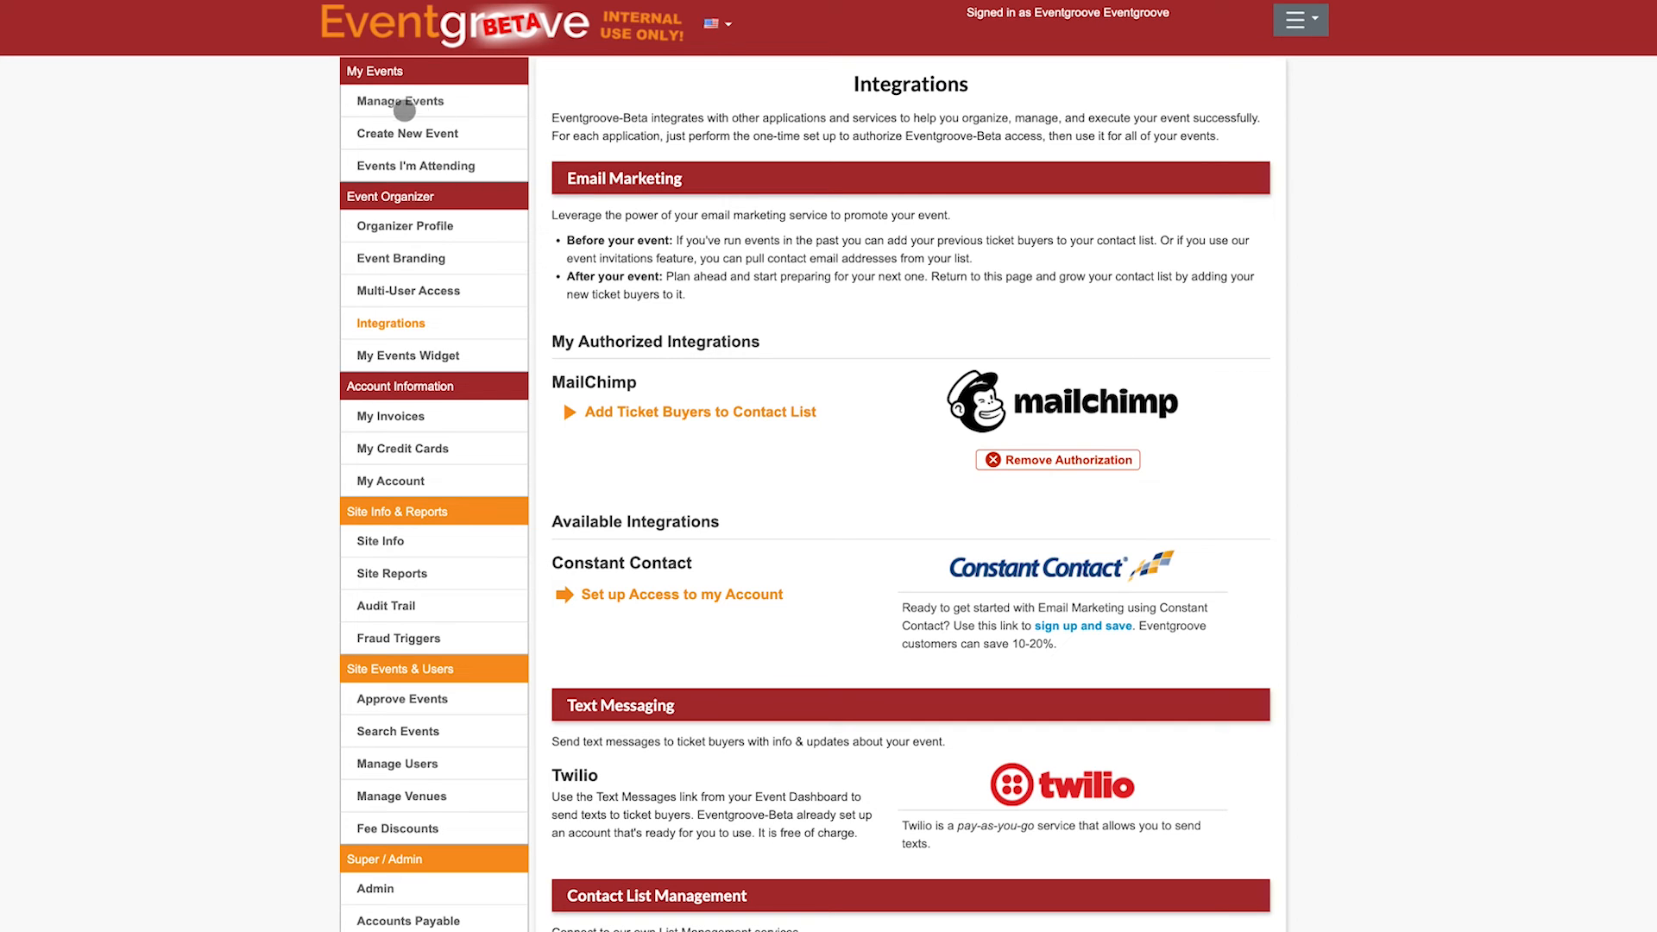
# Open the email invitation page of the published Demo event.
pyautogui.click(392, 101)
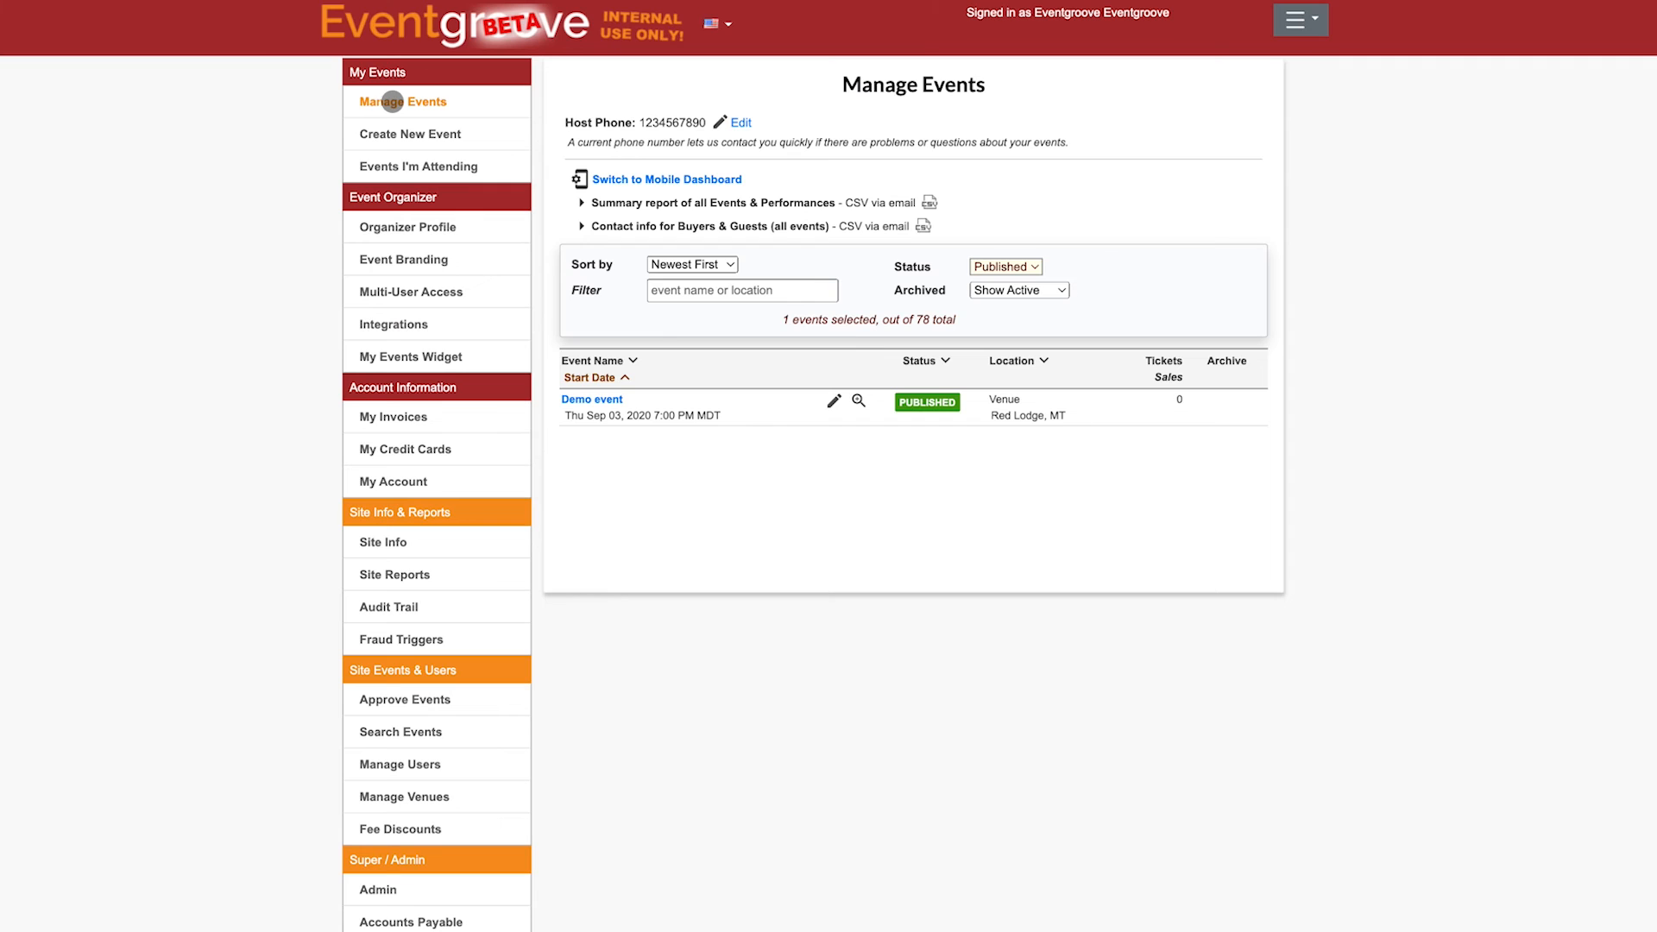
pyautogui.click(584, 399)
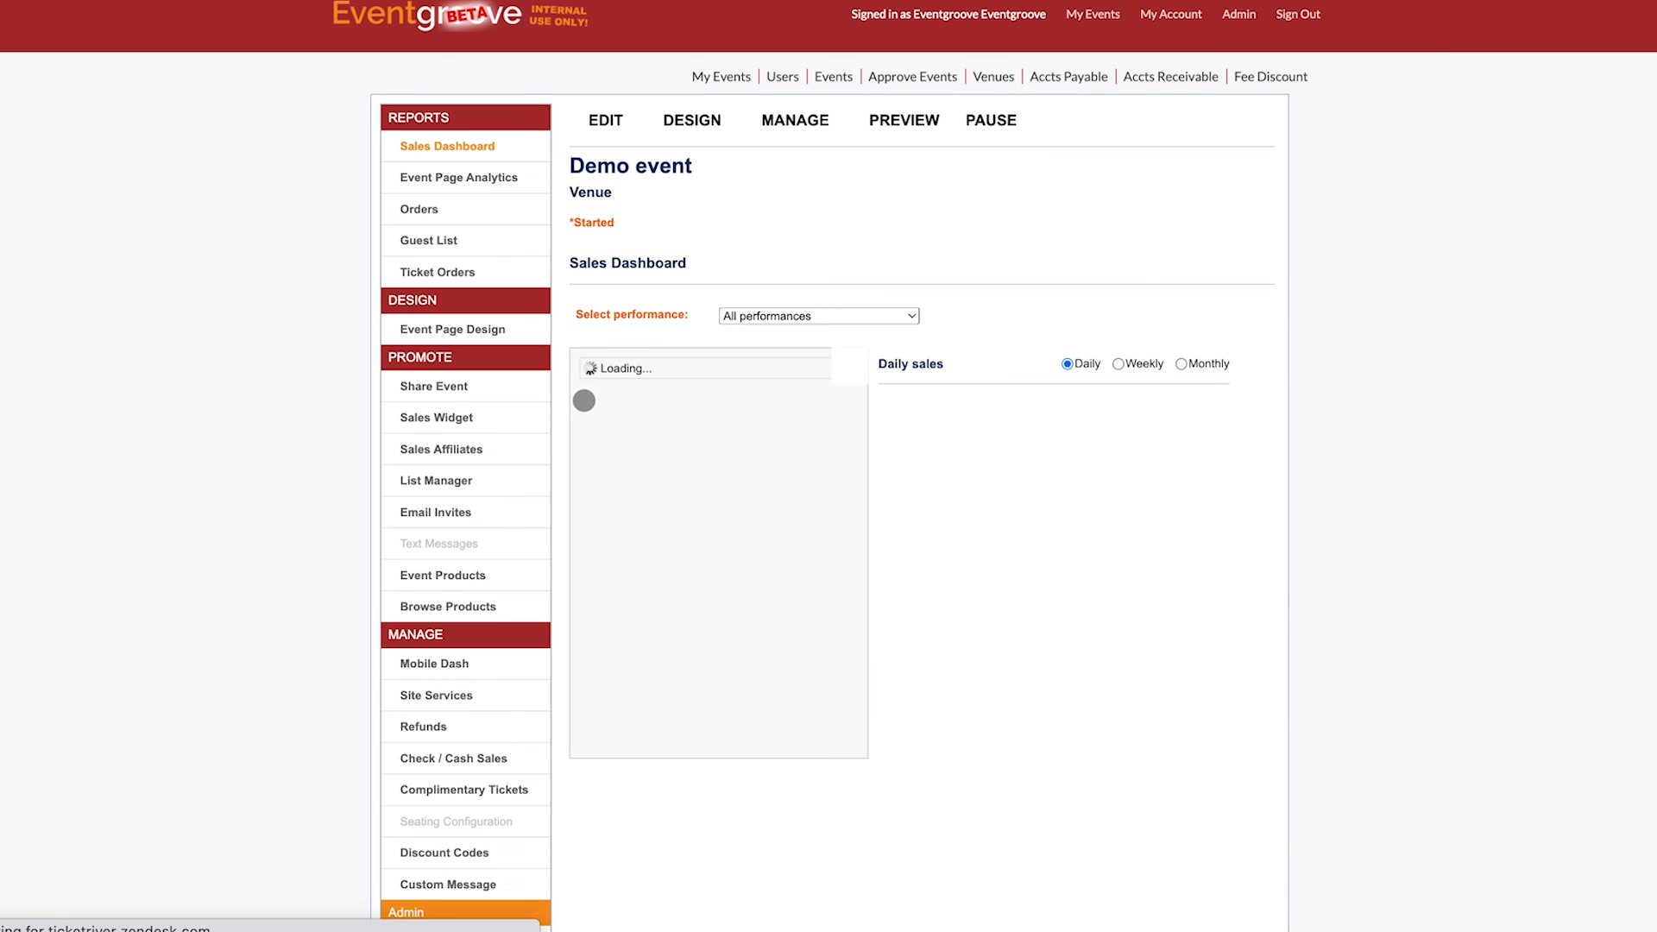
pyautogui.click(450, 512)
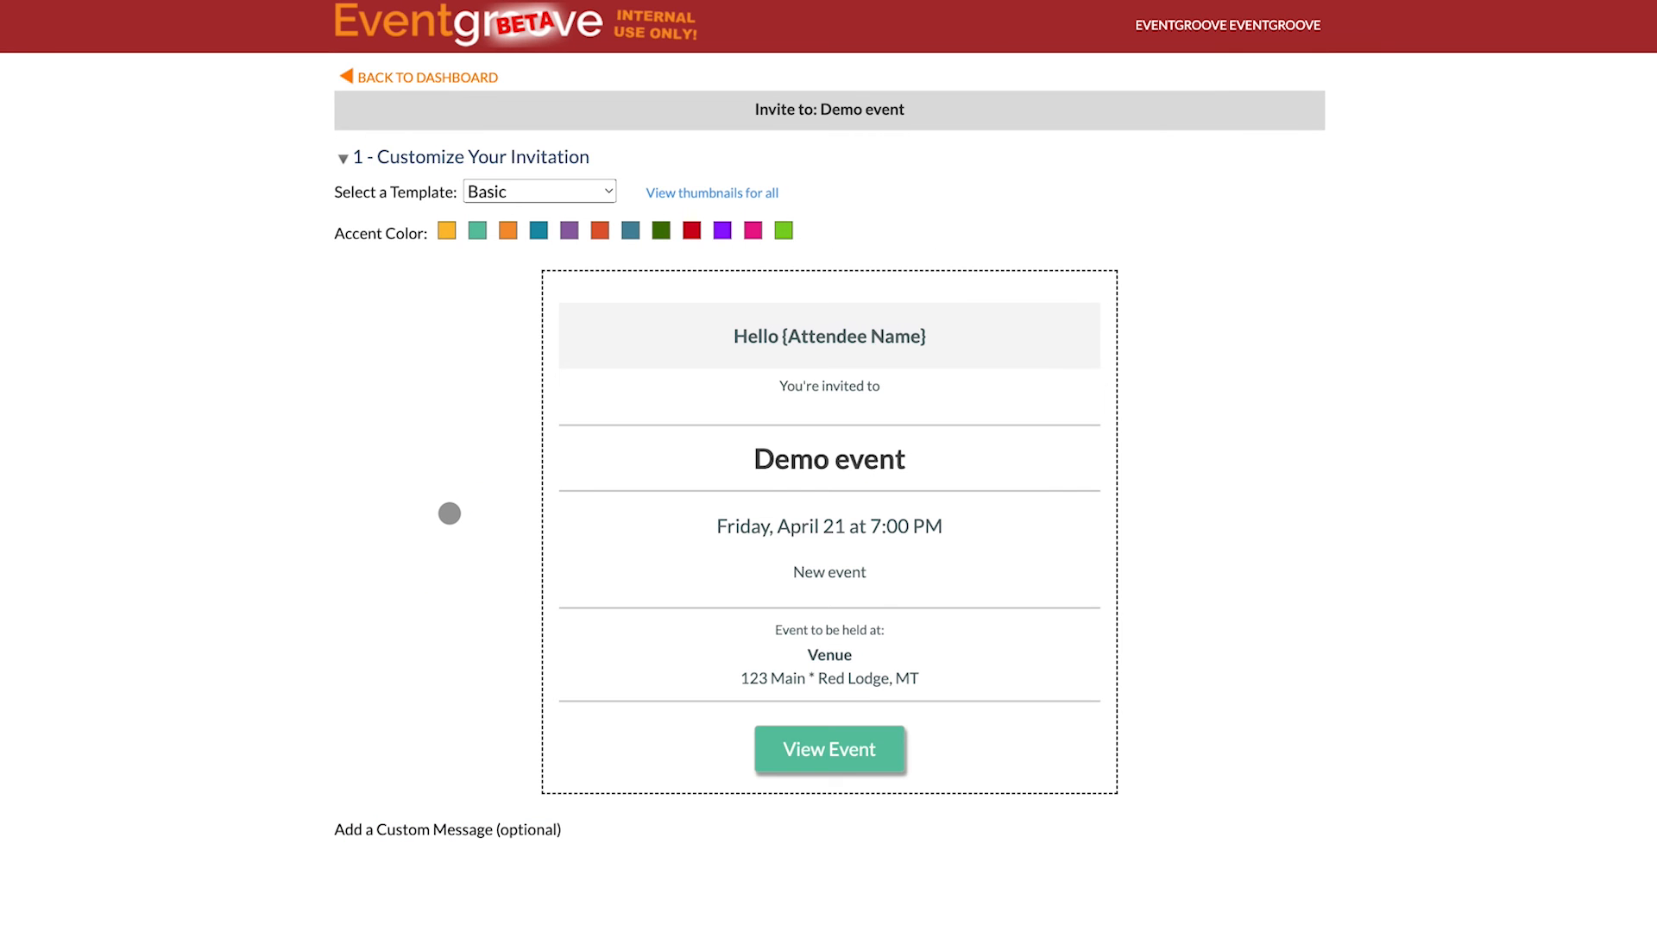
# Invite all contacts of Sample List from the Eventgroove List Manager service as new invitees to the Demo event.
pyautogui.scroll(-5, 450, 513)
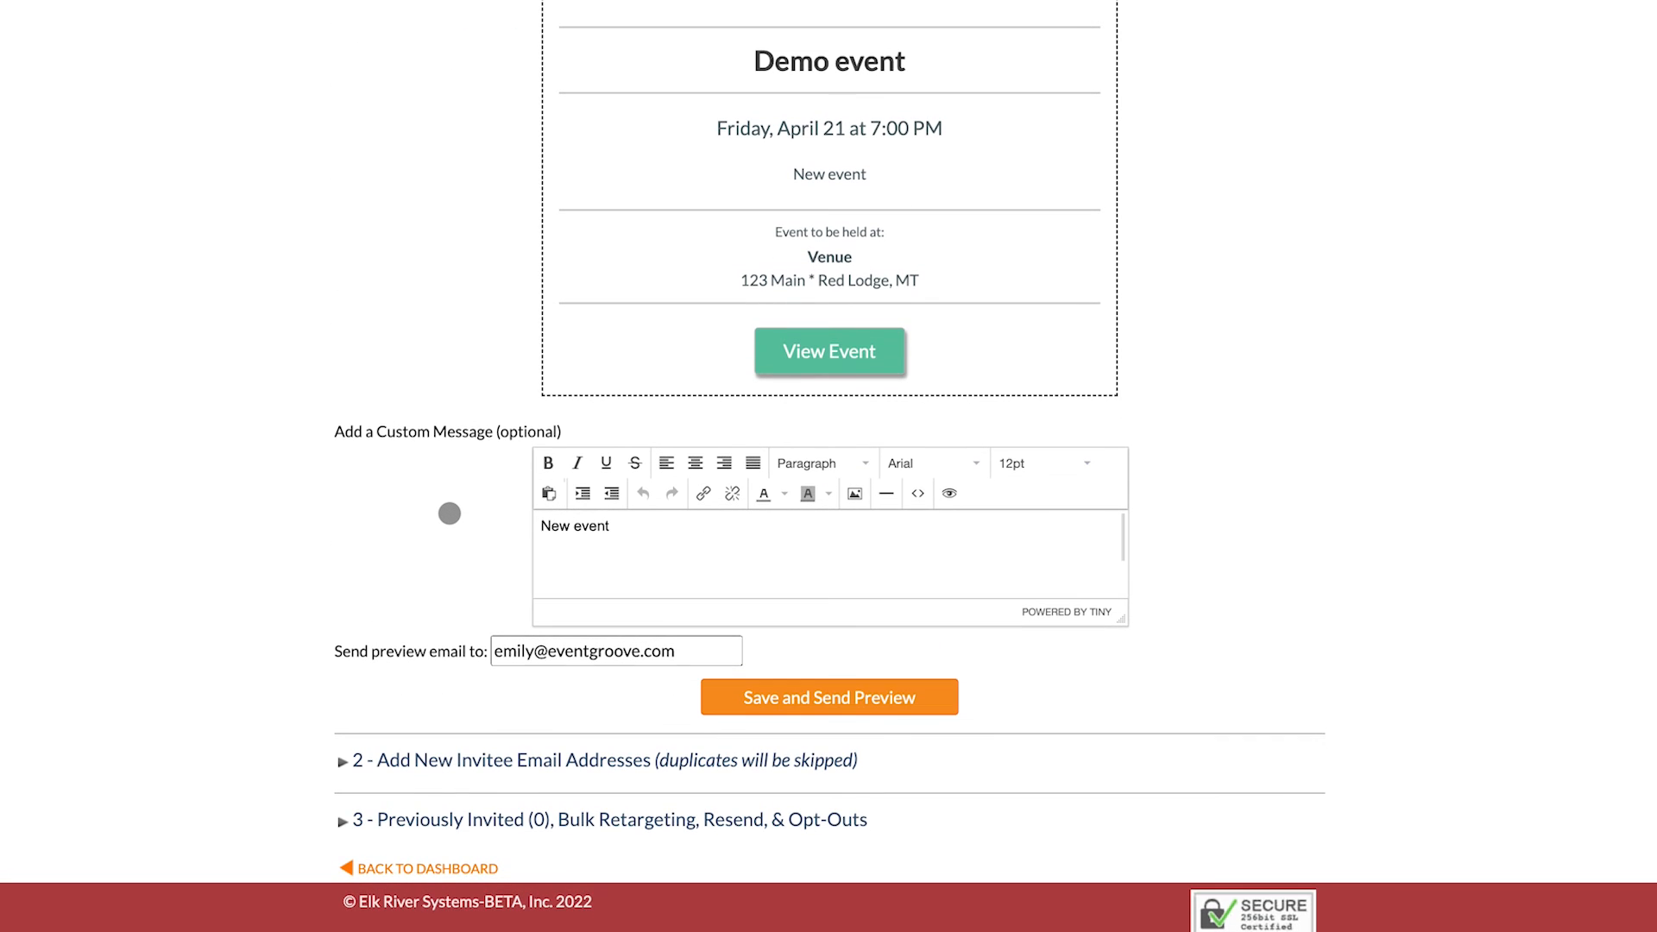
pyautogui.click(423, 762)
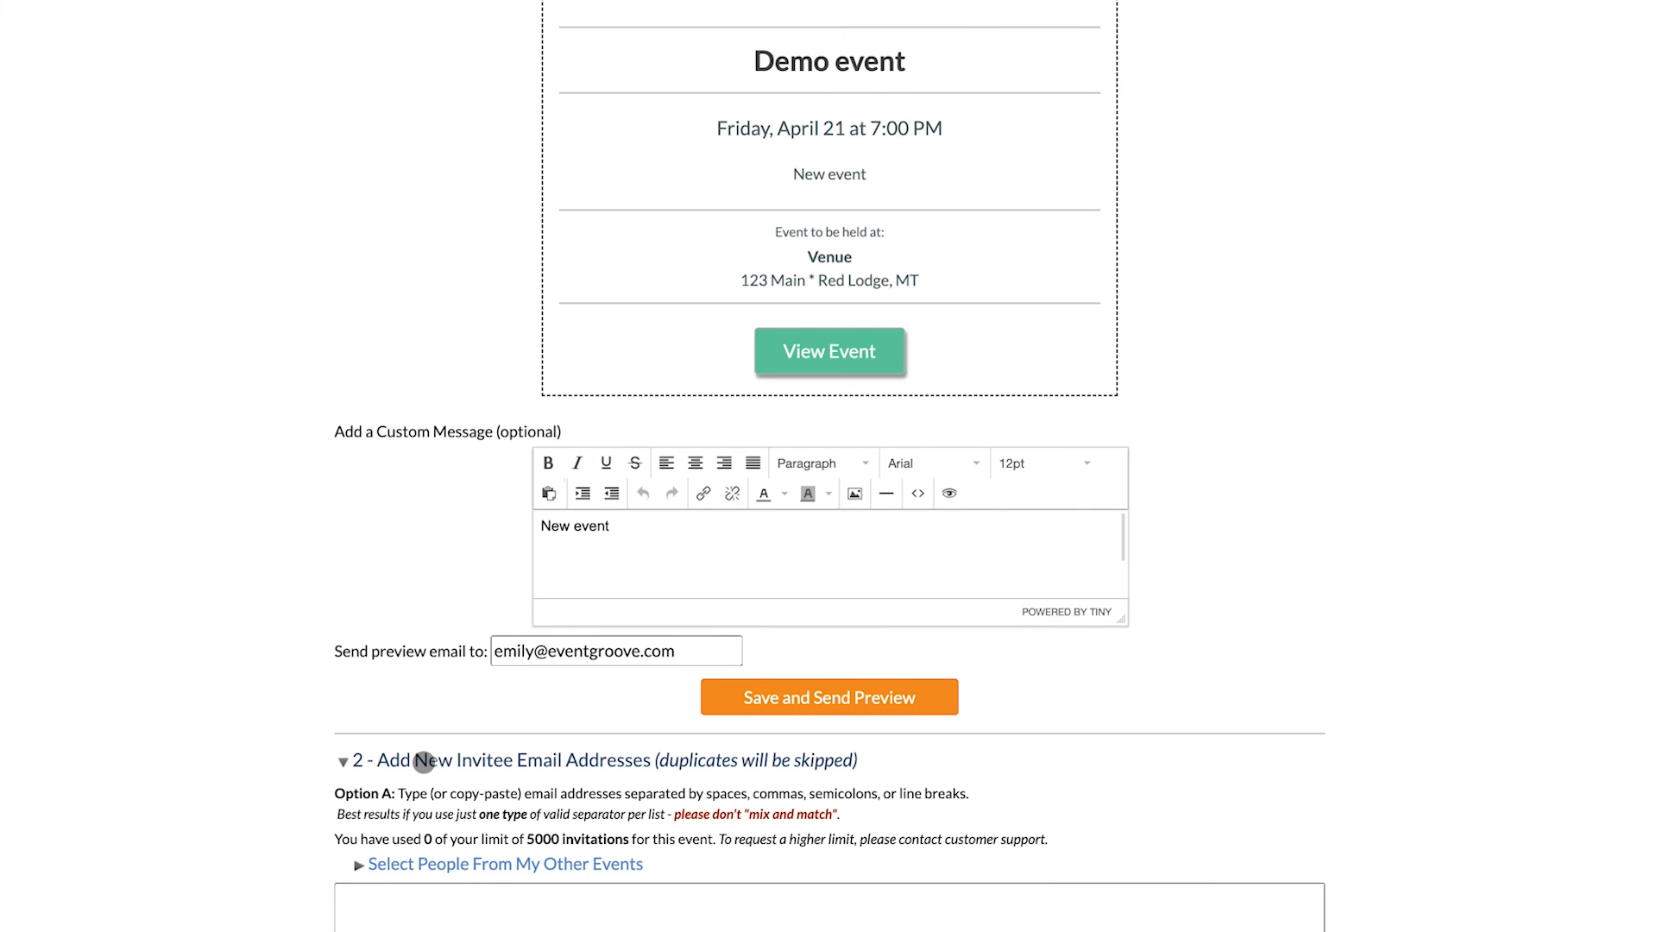
pyautogui.scroll(-5, 423, 762)
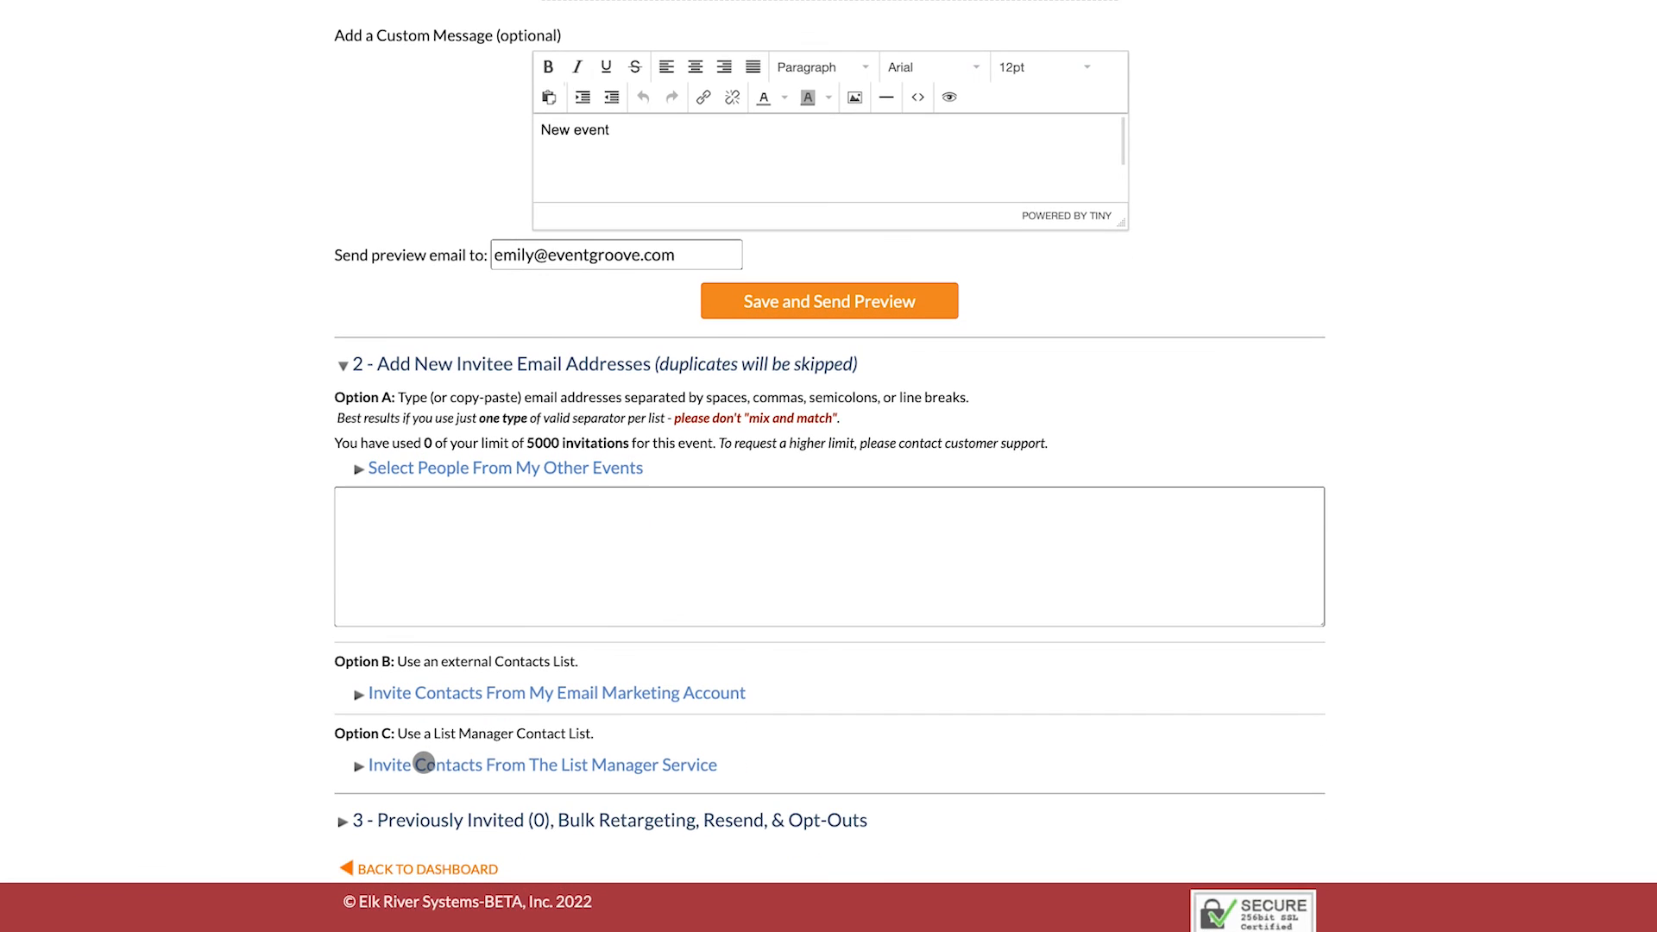
pyautogui.click(425, 766)
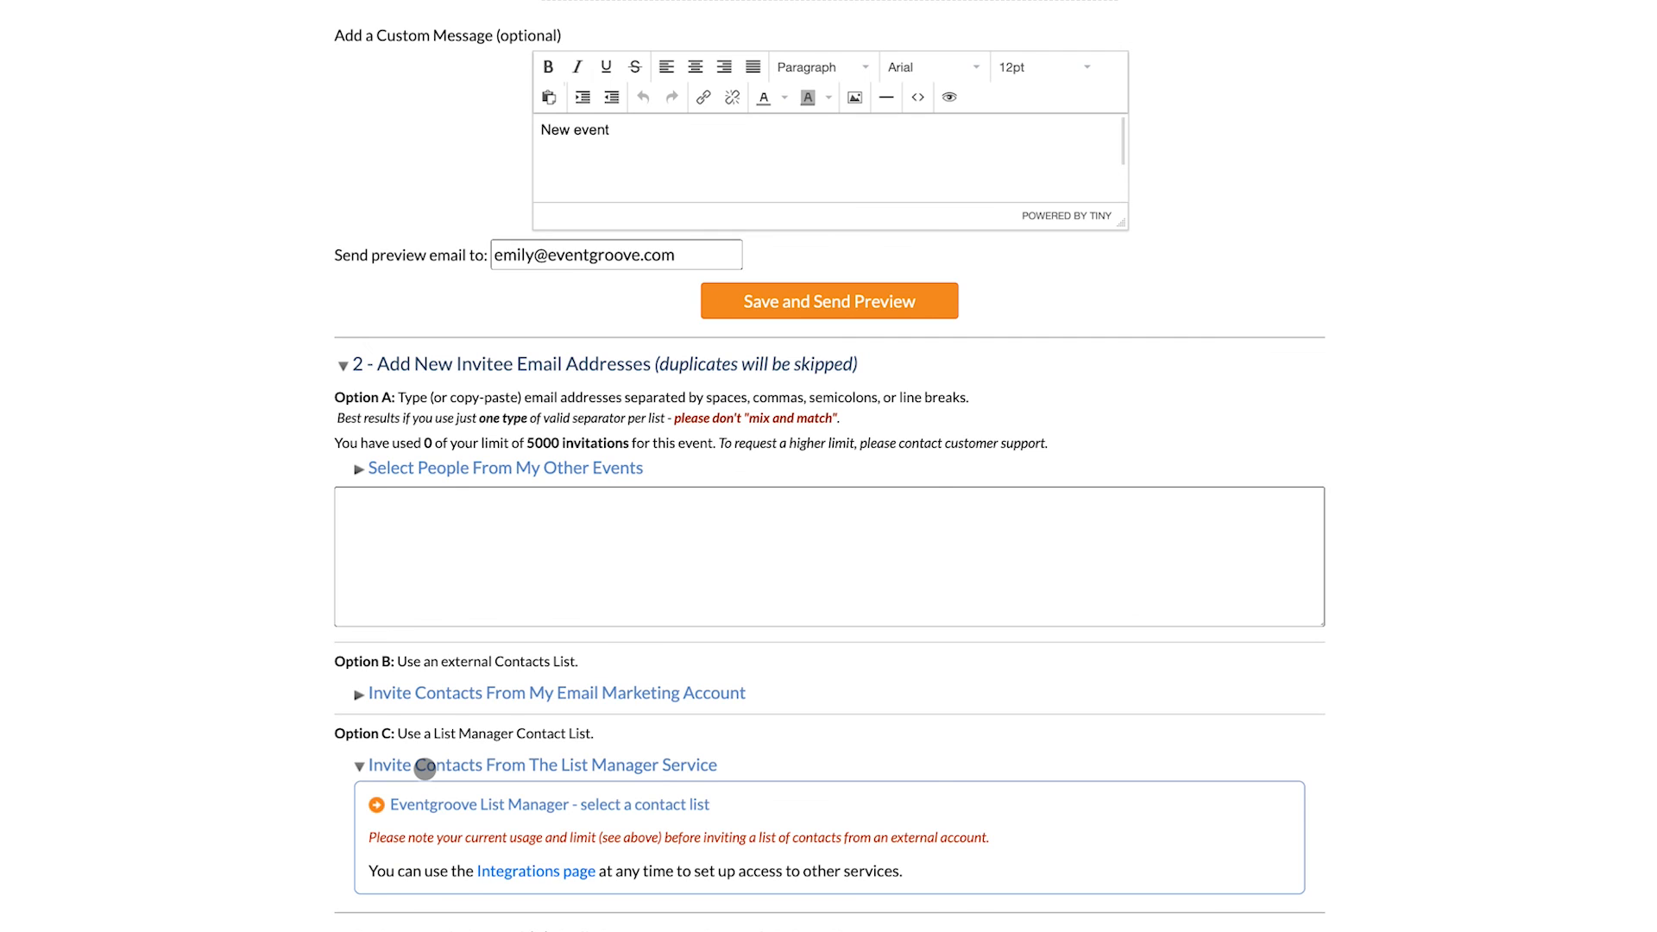
pyautogui.scroll(-2, 425, 767)
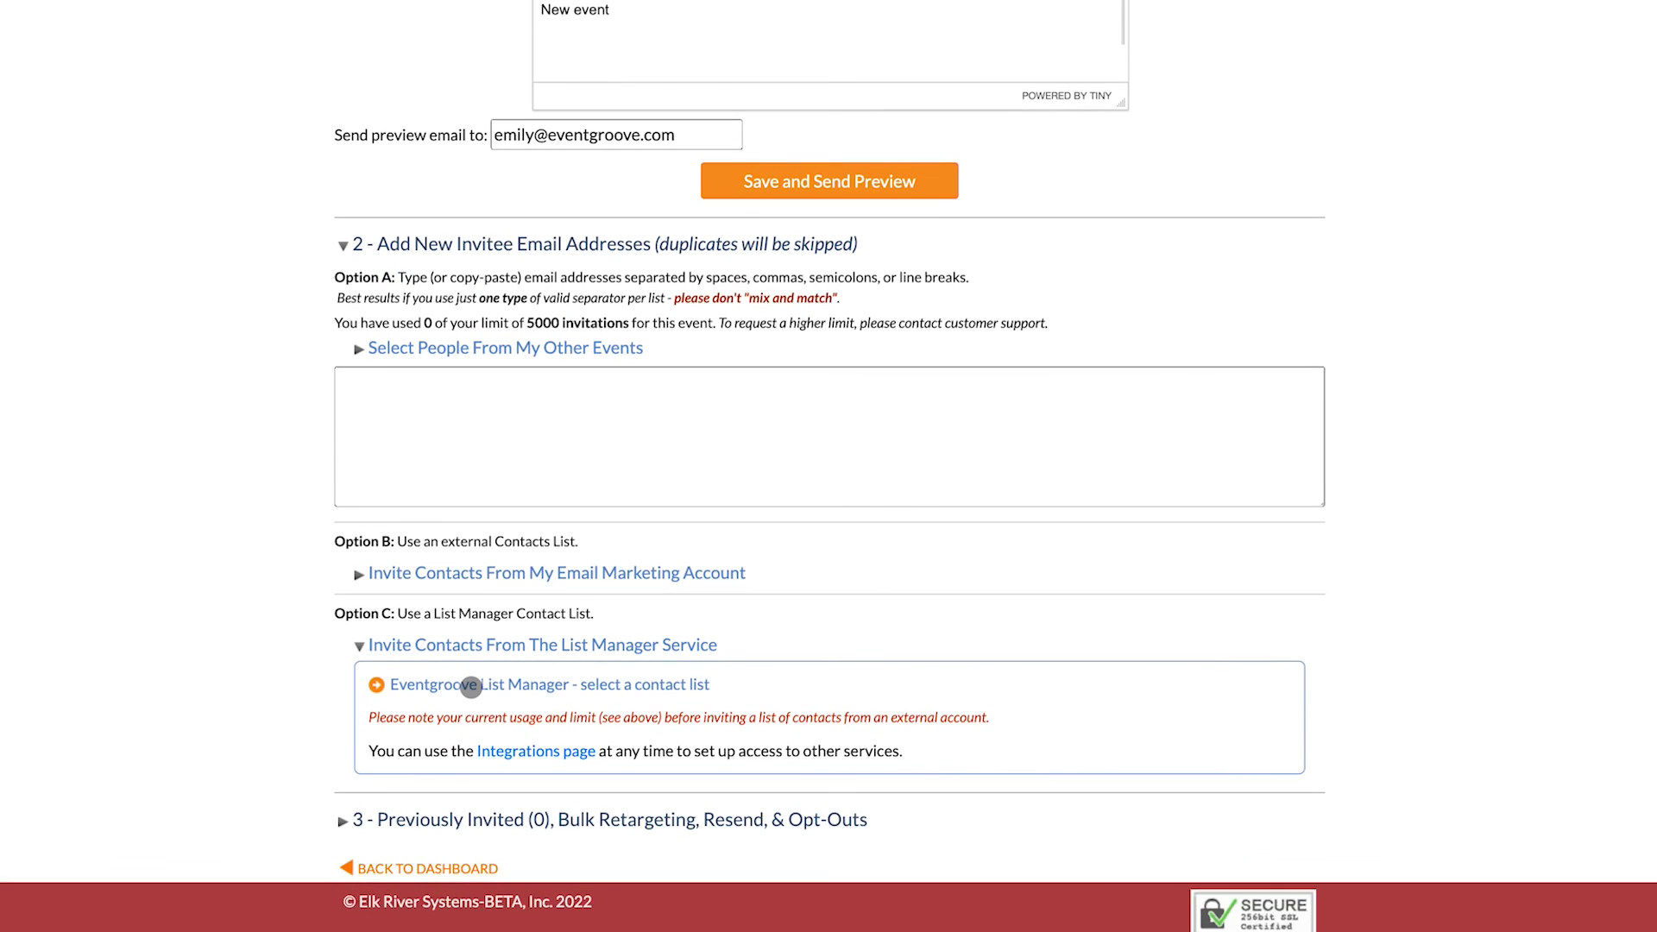
pyautogui.click(468, 686)
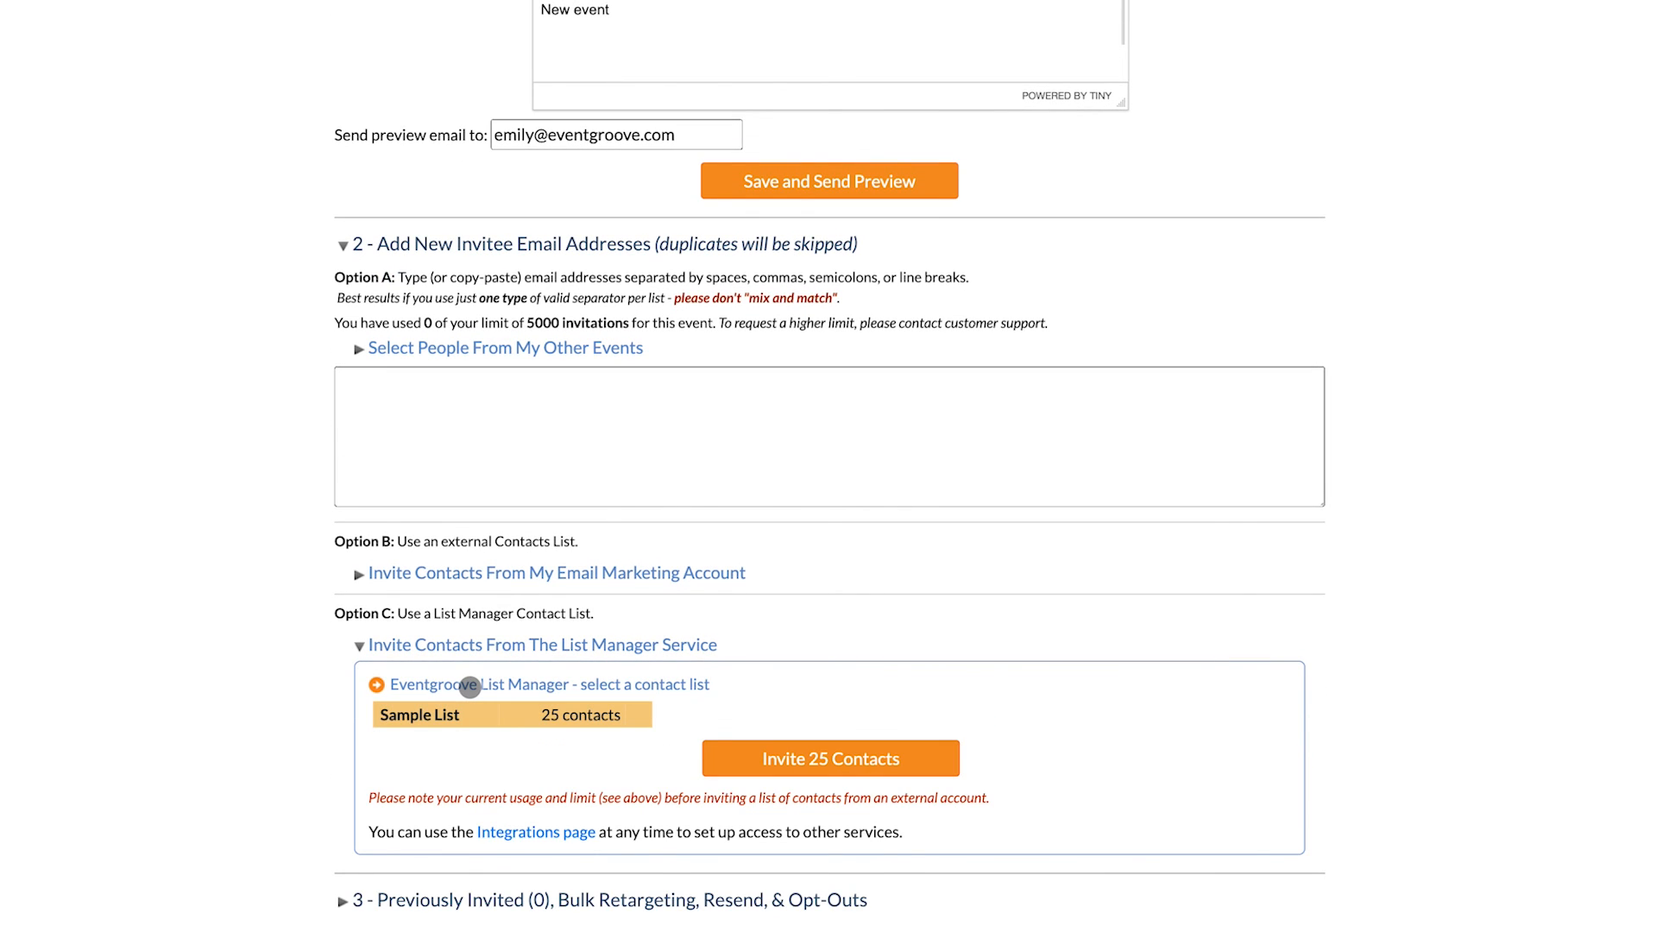
pyautogui.click(779, 759)
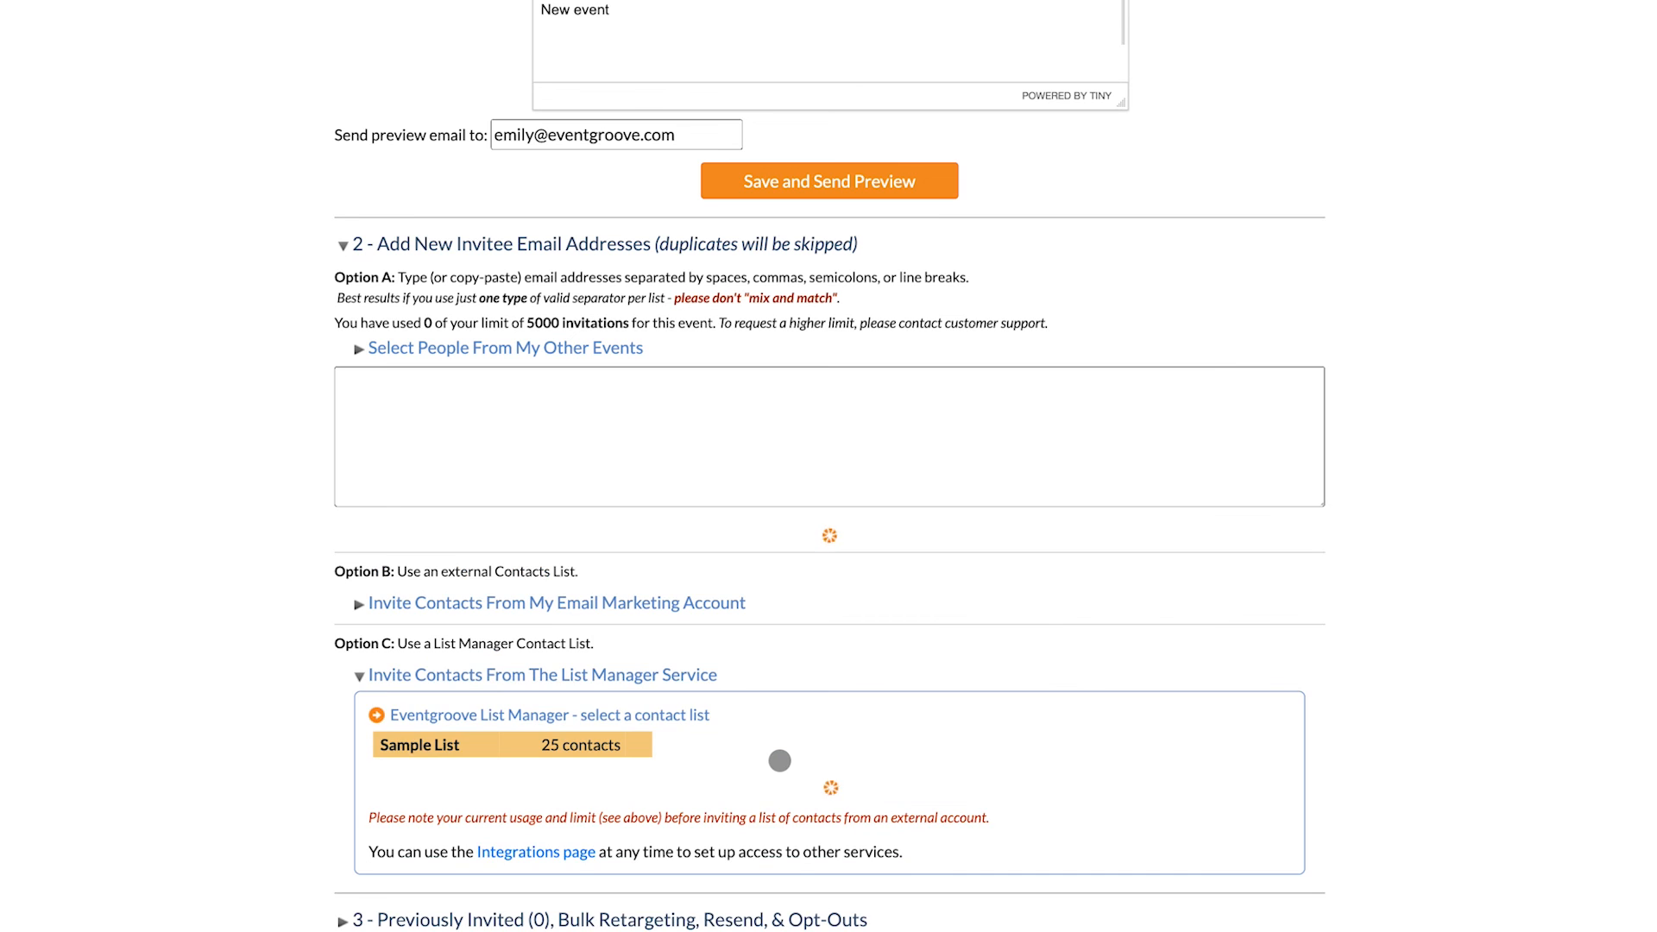